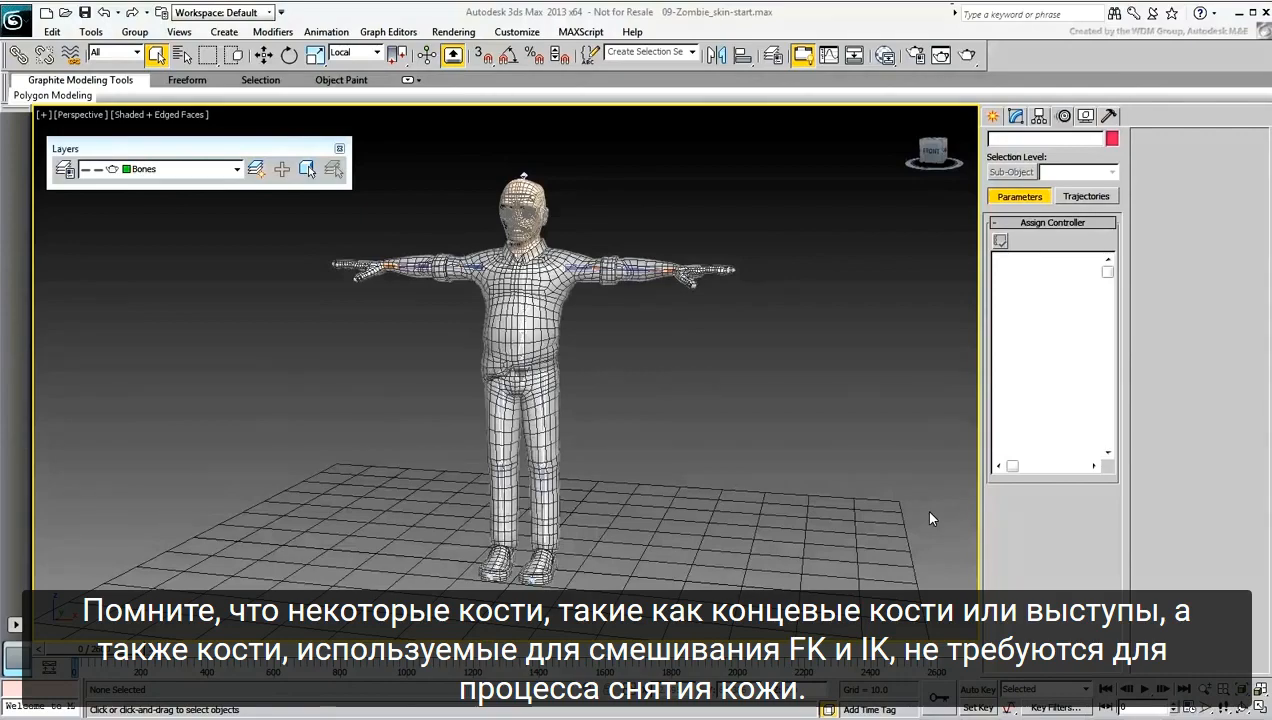
Step: Select all the skeleton's bones and remove the nub bones at the tips of both feet from the selection
left_click_drag(810, 144, 257, 575)
middle_click_drag(578, 608, 540, 571, "alt")
scroll(540, 571, "up", 10)
left_click(455, 378, "alt")
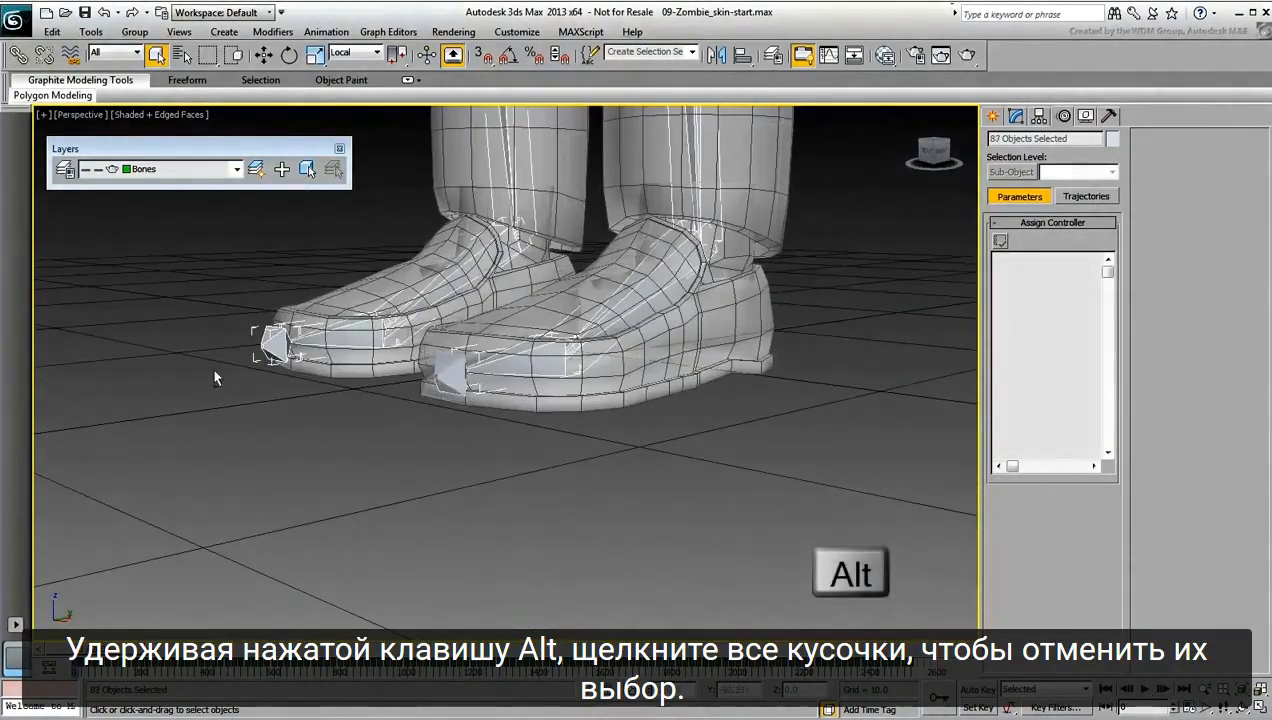
left_click(275, 344, "alt")
Step: Remove the five fingertip nubs and the hand nub of the character's left hand from the bone selection
scroll(619, 258, "down", 8)
middle_click_drag(619, 258, 562, 369)
scroll(644, 438, "up", 4)
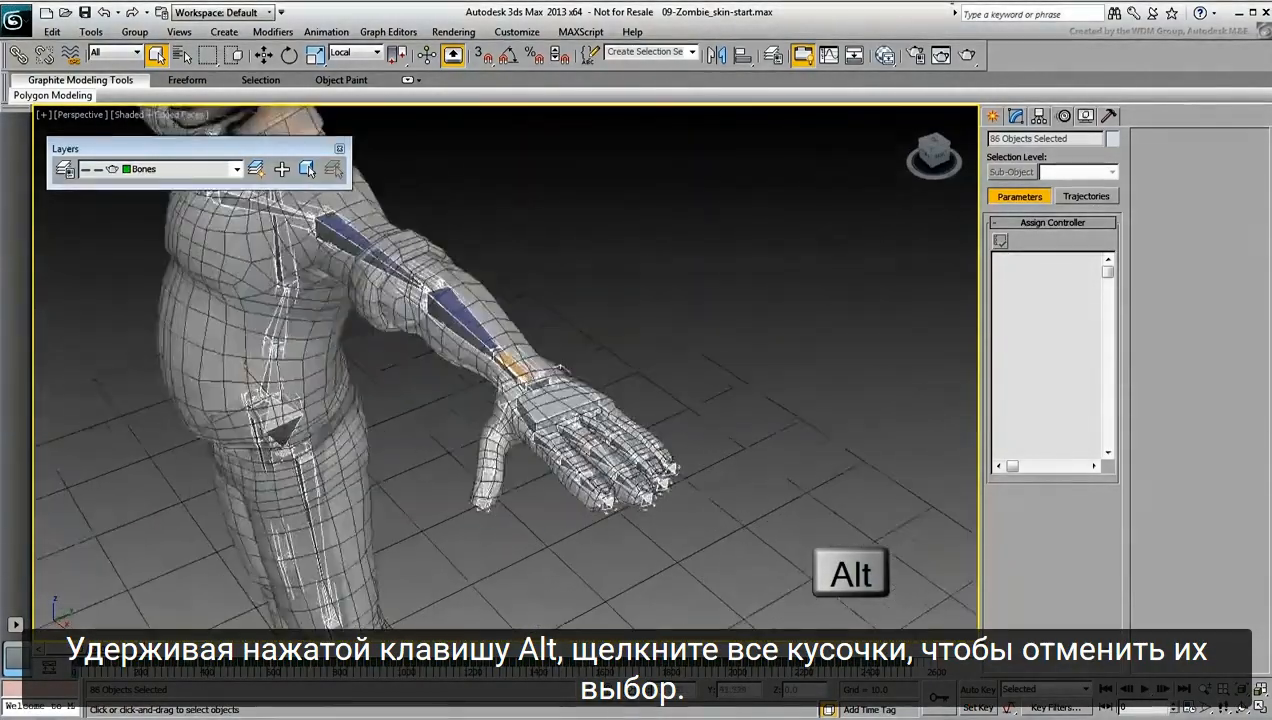
scroll(595, 545, "up", 5)
left_click(768, 380, "alt")
left_click(754, 410, "alt")
left_click(721, 442, "alt")
left_click(629, 456, "alt")
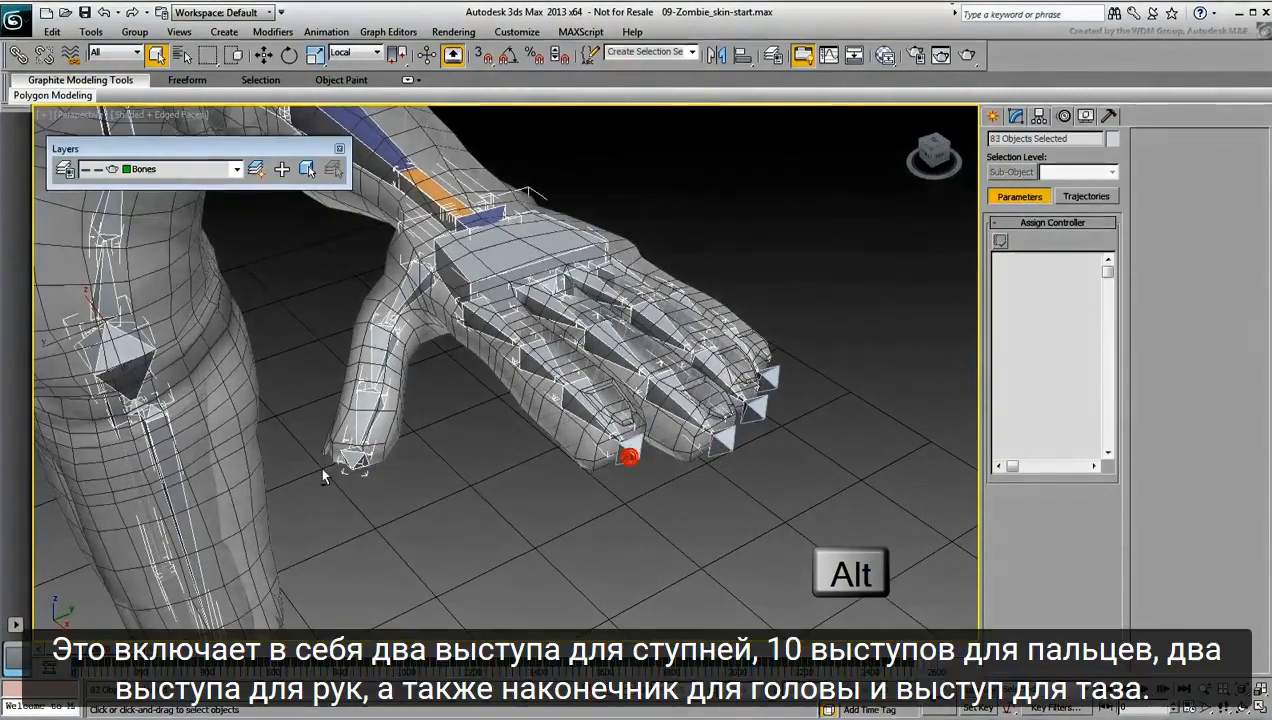
left_click(354, 459, "alt")
middle_click_drag(533, 285, 542, 307)
scroll(542, 307, "up", 5)
left_click(683, 214, "alt")
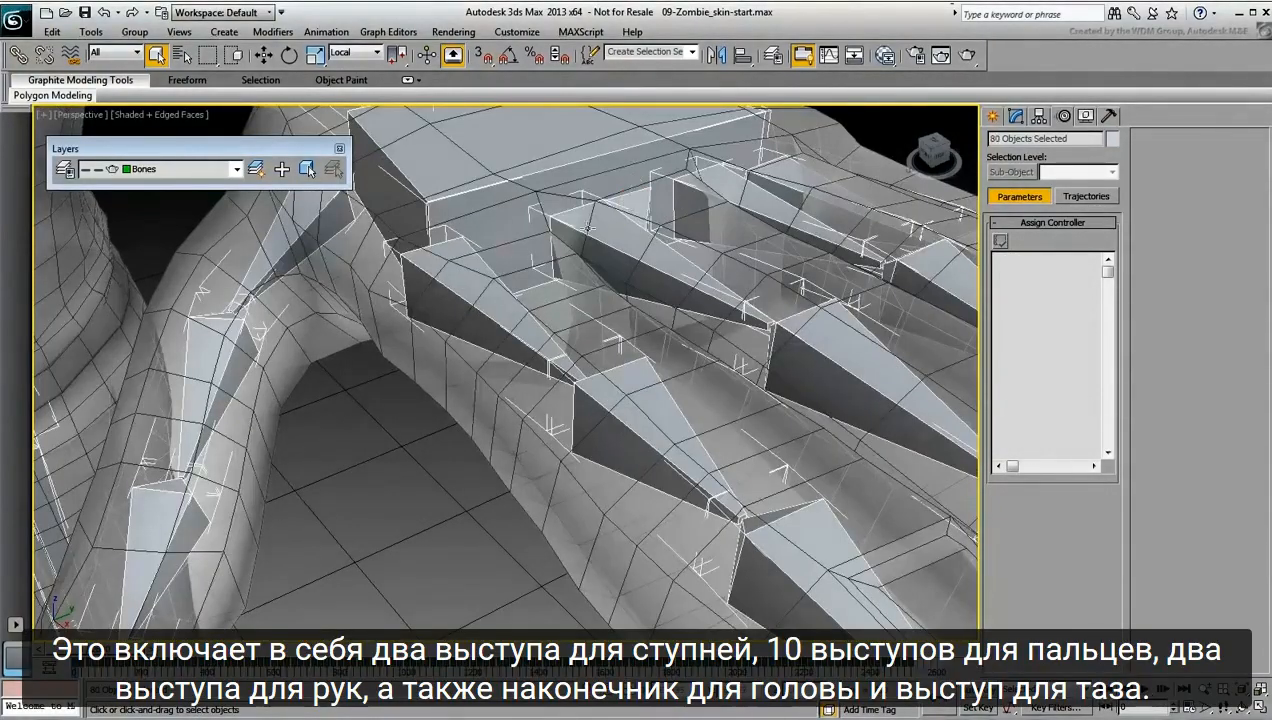
Step: Remove the five fingertip nubs and the hand nub of the character's right hand from the bone selection
scroll(589, 229, "down", 10)
middle_click_drag(627, 301, 664, 480, "alt")
scroll(660, 510, "up", 6)
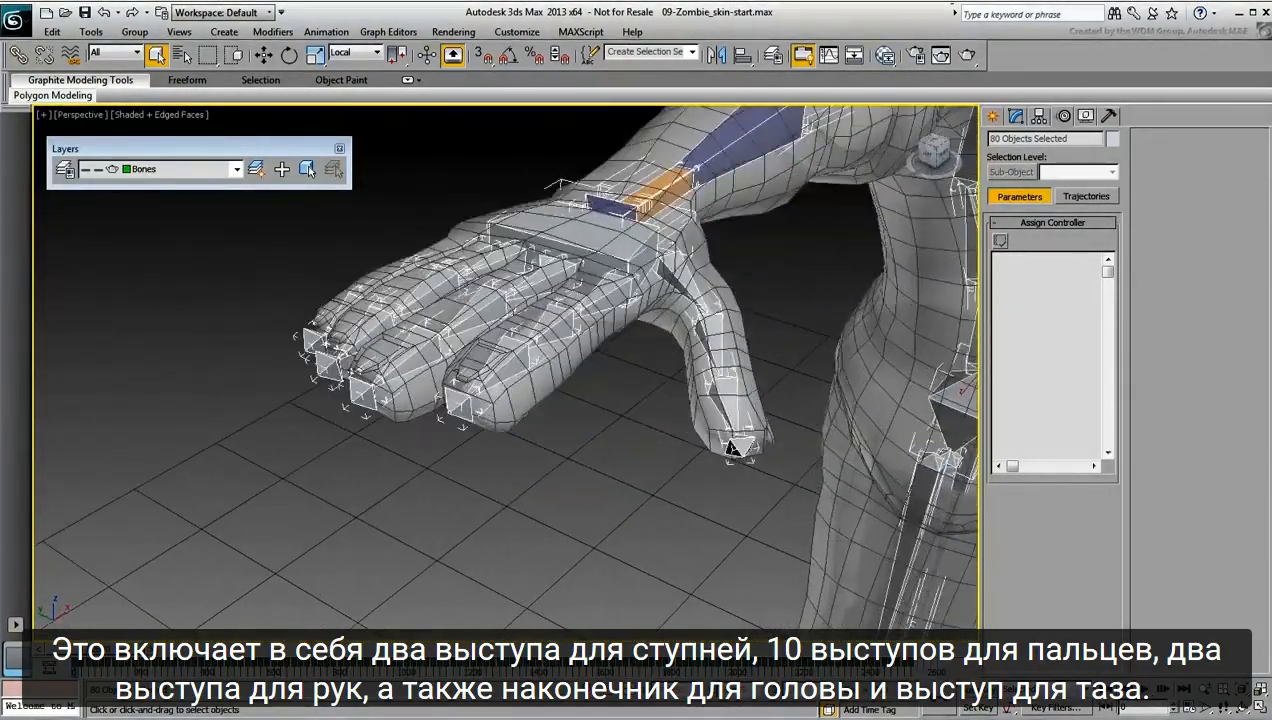
scroll(654, 520, "up", 1)
left_click(750, 438, "alt")
left_click(435, 390, "alt")
left_click(324, 380, "alt")
left_click(287, 350, "alt")
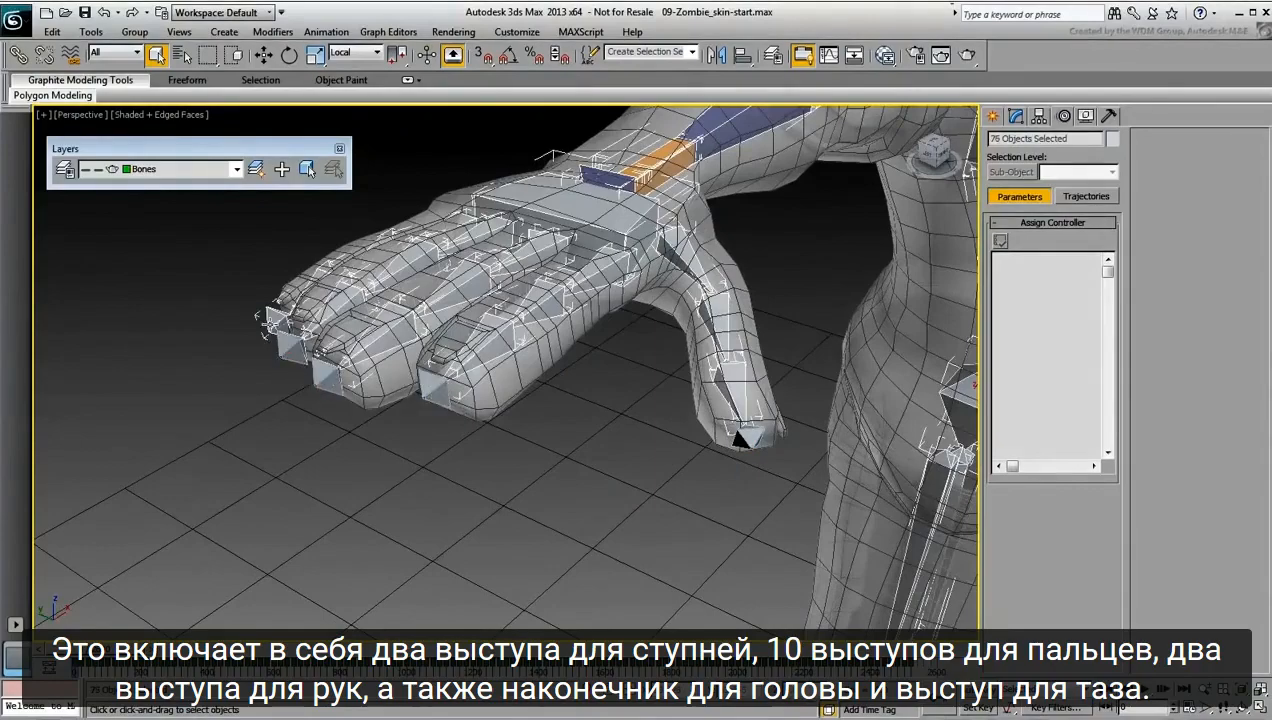
left_click(272, 322, "alt")
Step: Remove the head tip and the pelvis nub from the bone selection
middle_click_drag(300, 330, 680, 240, "alt")
scroll(523, 272, "down", 4)
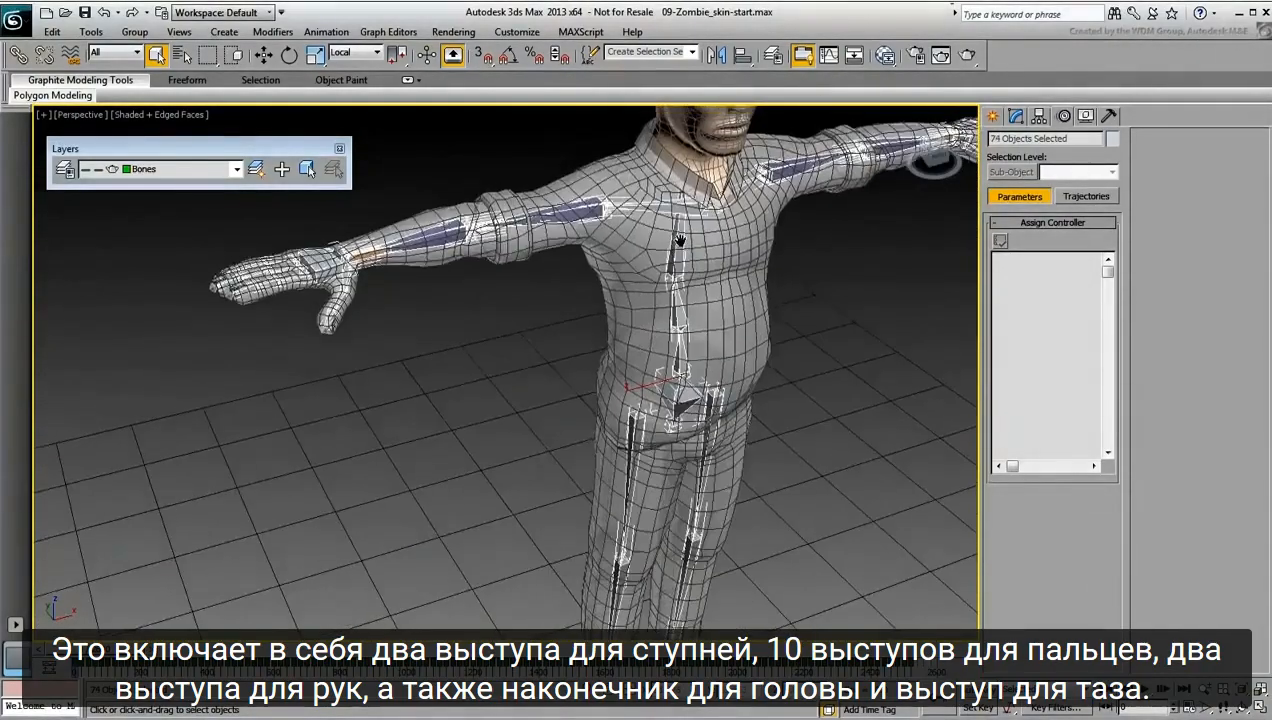
scroll(680, 240, "down", 3)
left_click(538, 228, "alt")
left_click(541, 215, "alt")
scroll(669, 445, "up", 4)
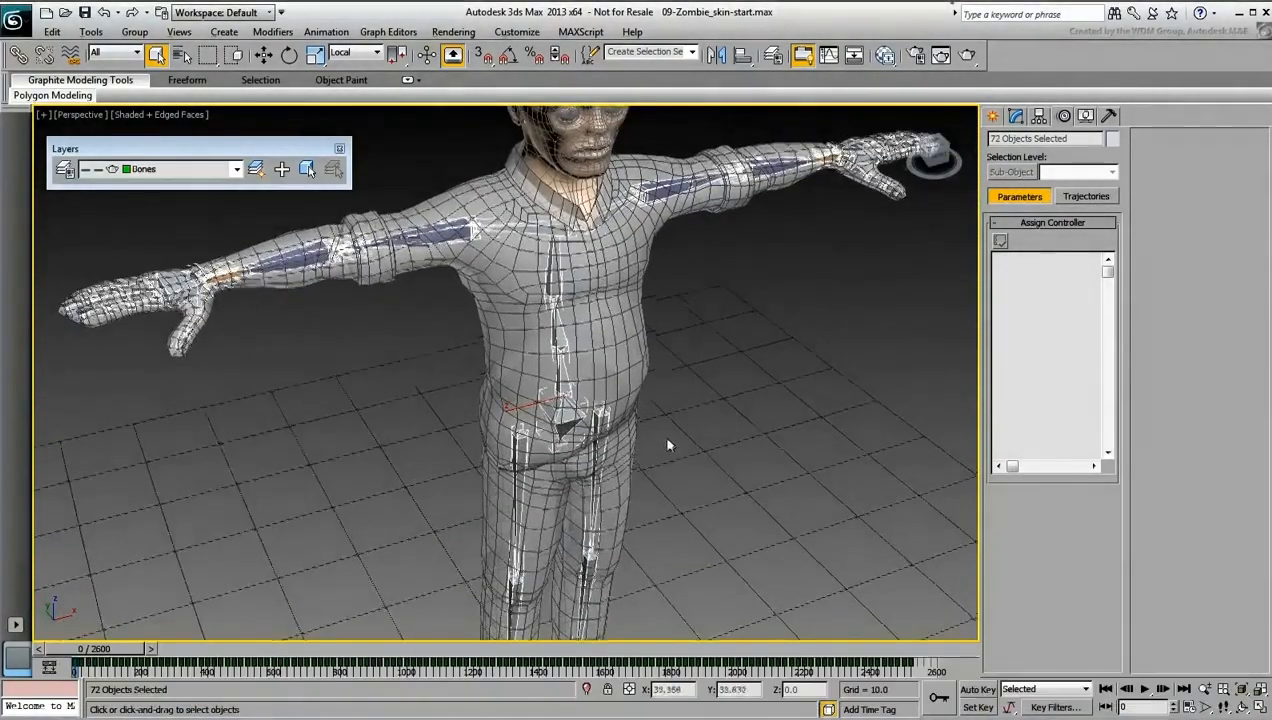
scroll(669, 445, "down", 5)
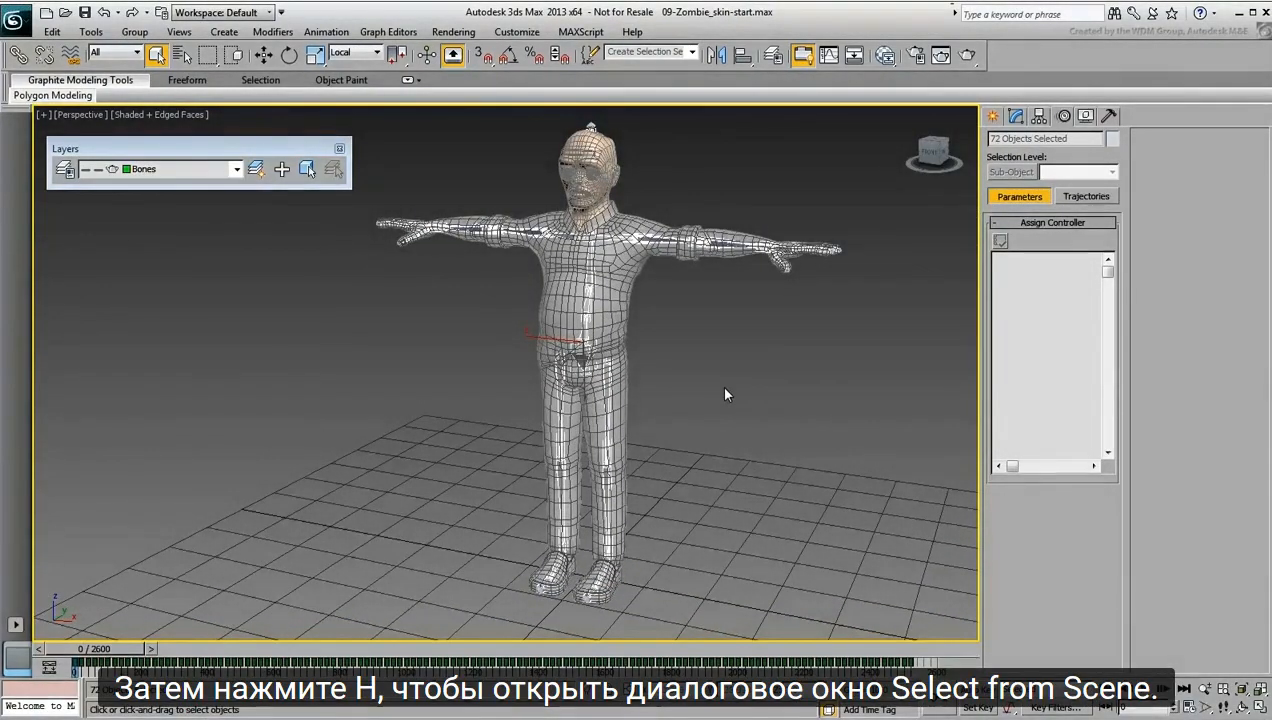
Step: Open the Select From Scene dialog and check that Select Children is off
key("h")
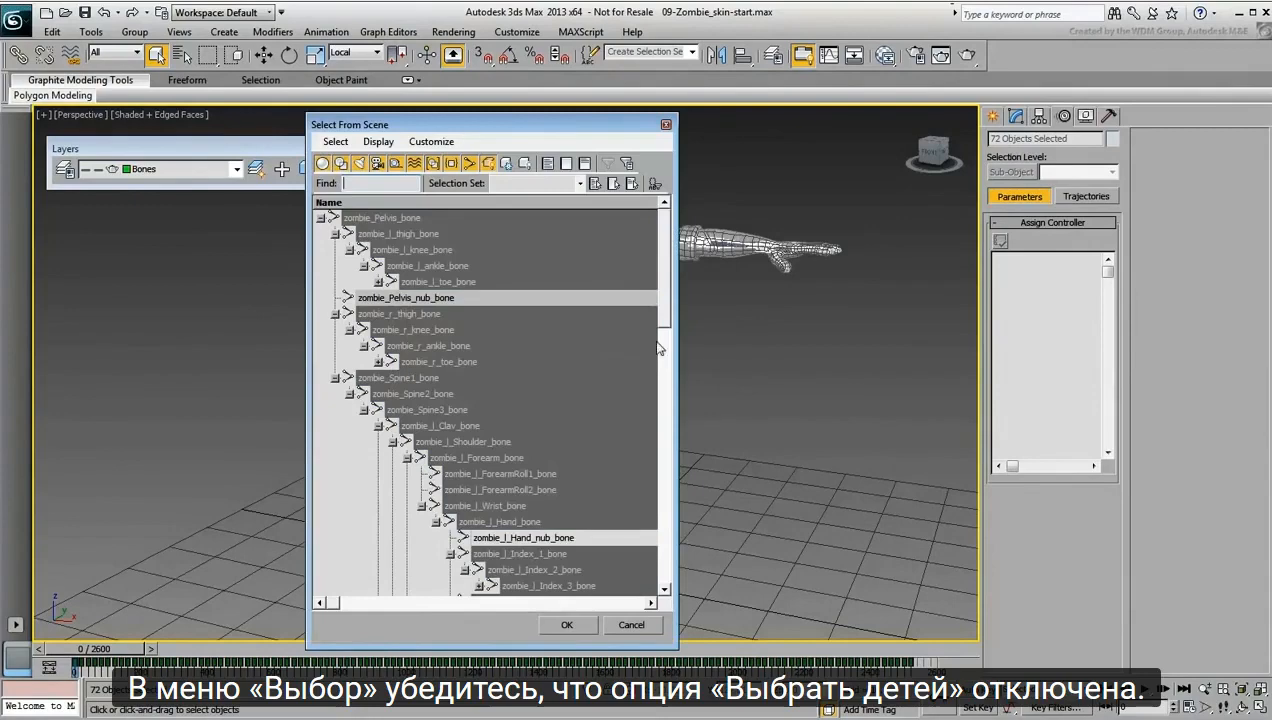
left_click(337, 143)
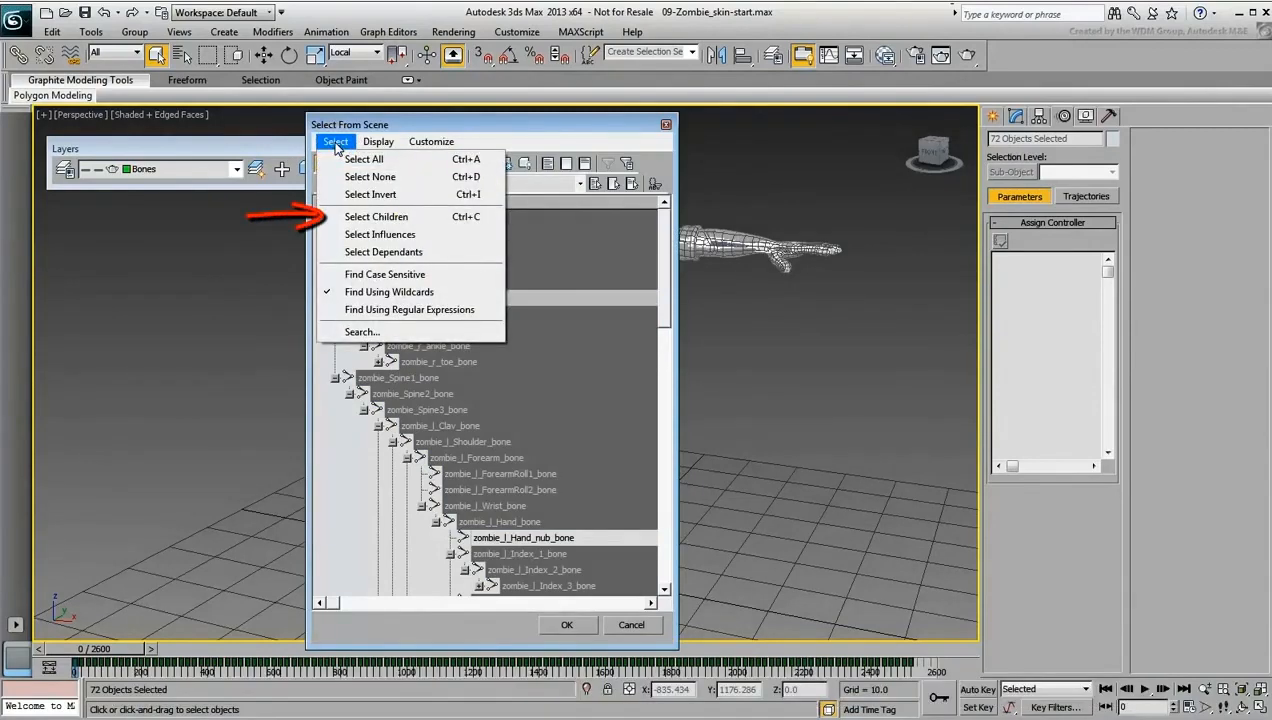
left_click(337, 143)
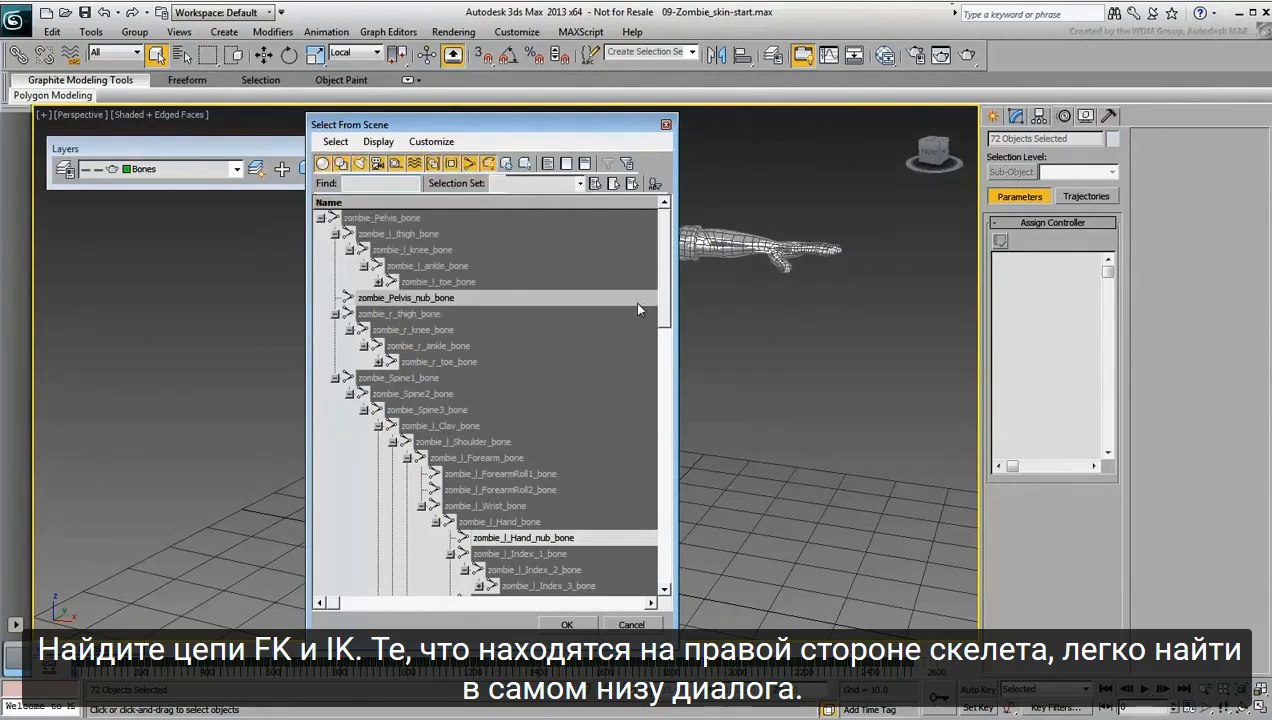
Step: Deselect the right arm's FK and IK shoulder, forearm and wrist bones in the scene list
left_click_drag(663, 275, 641, 523)
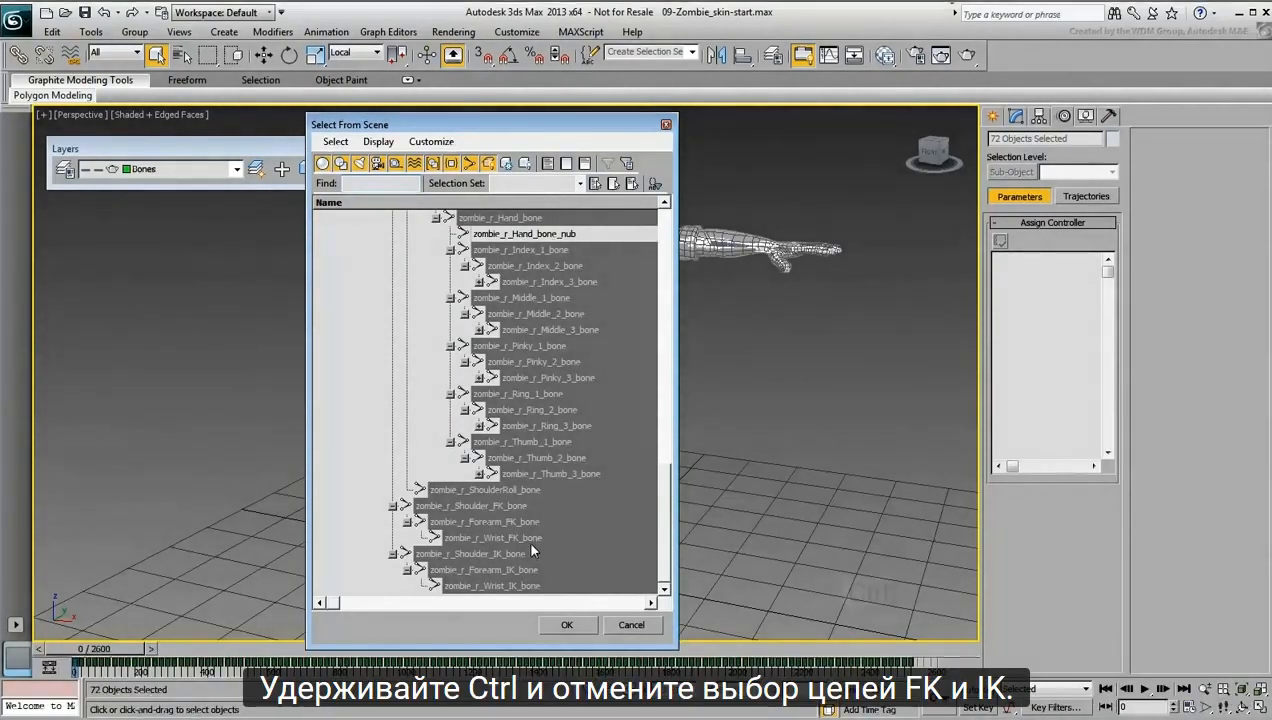
key("ctrl")
left_click(496, 508, "ctrl")
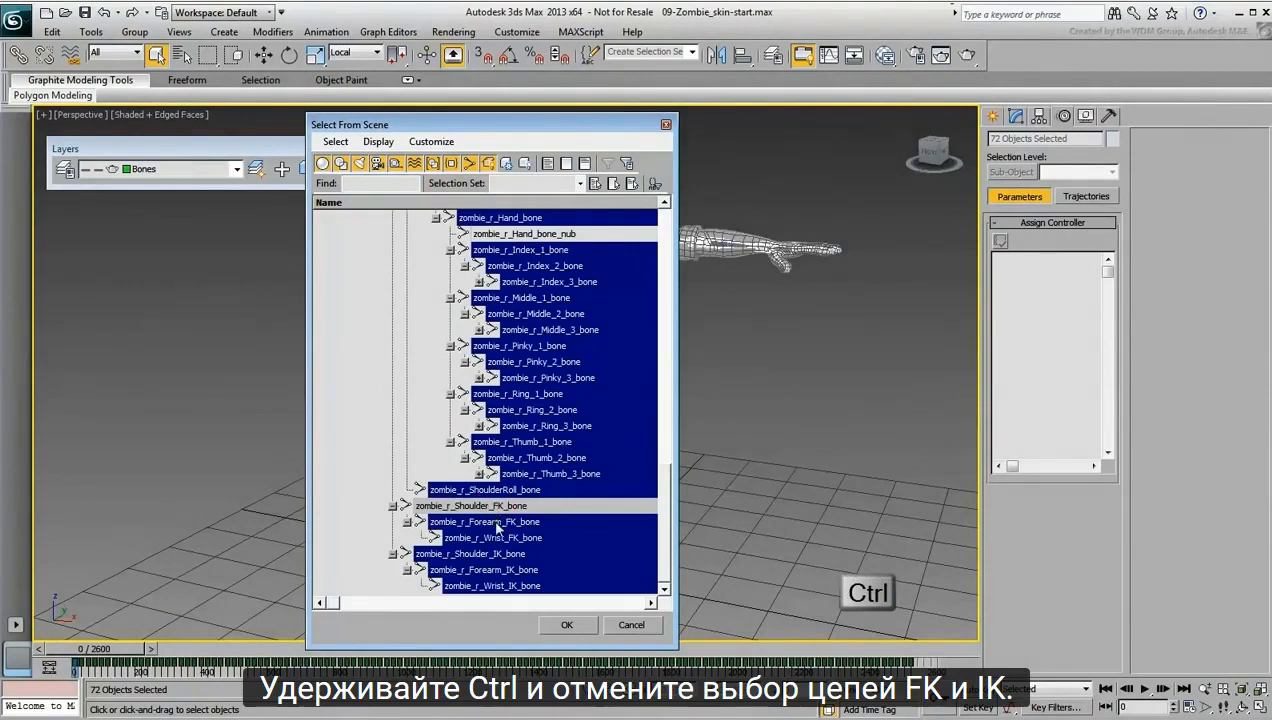
left_click(492, 521, "ctrl")
left_click(494, 537, "ctrl")
left_click(503, 554, "ctrl")
left_click(500, 569, "ctrl")
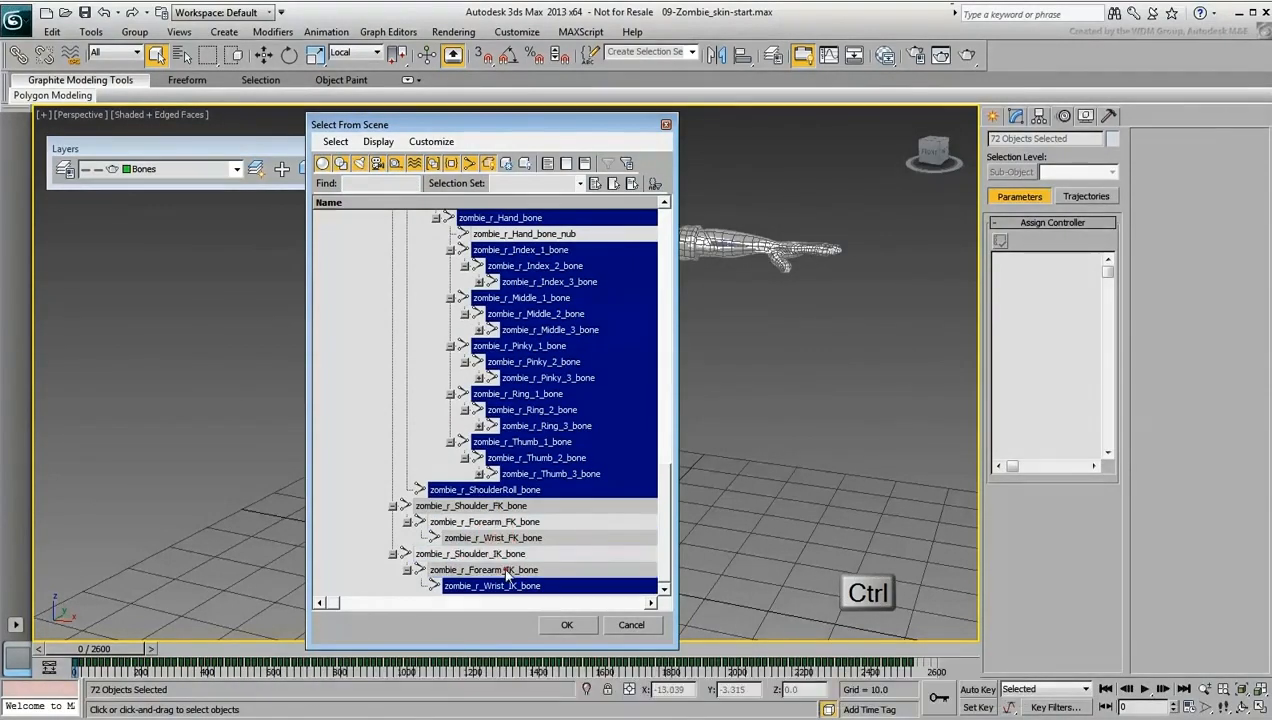
left_click(503, 585, "ctrl")
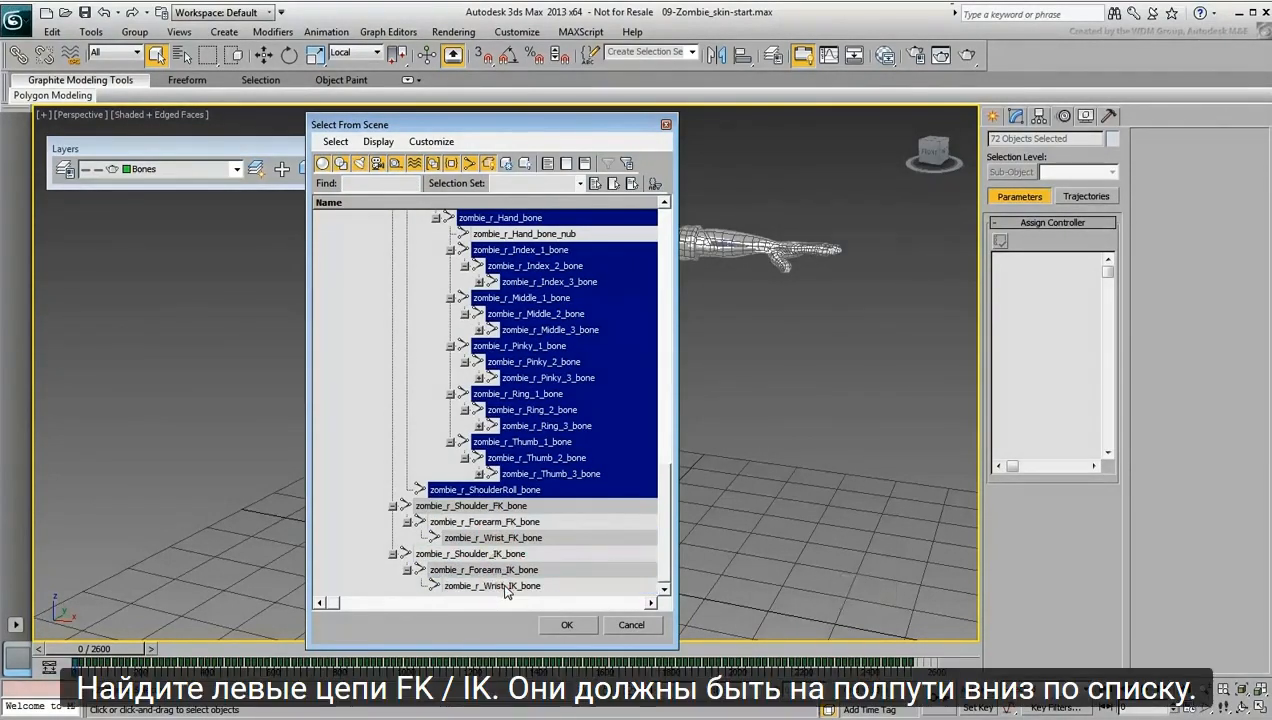
Step: Deselect the left arm's FK and IK shoulder, forearm and wrist bones in the scene list and accept the selection
left_click_drag(661, 539, 661, 434)
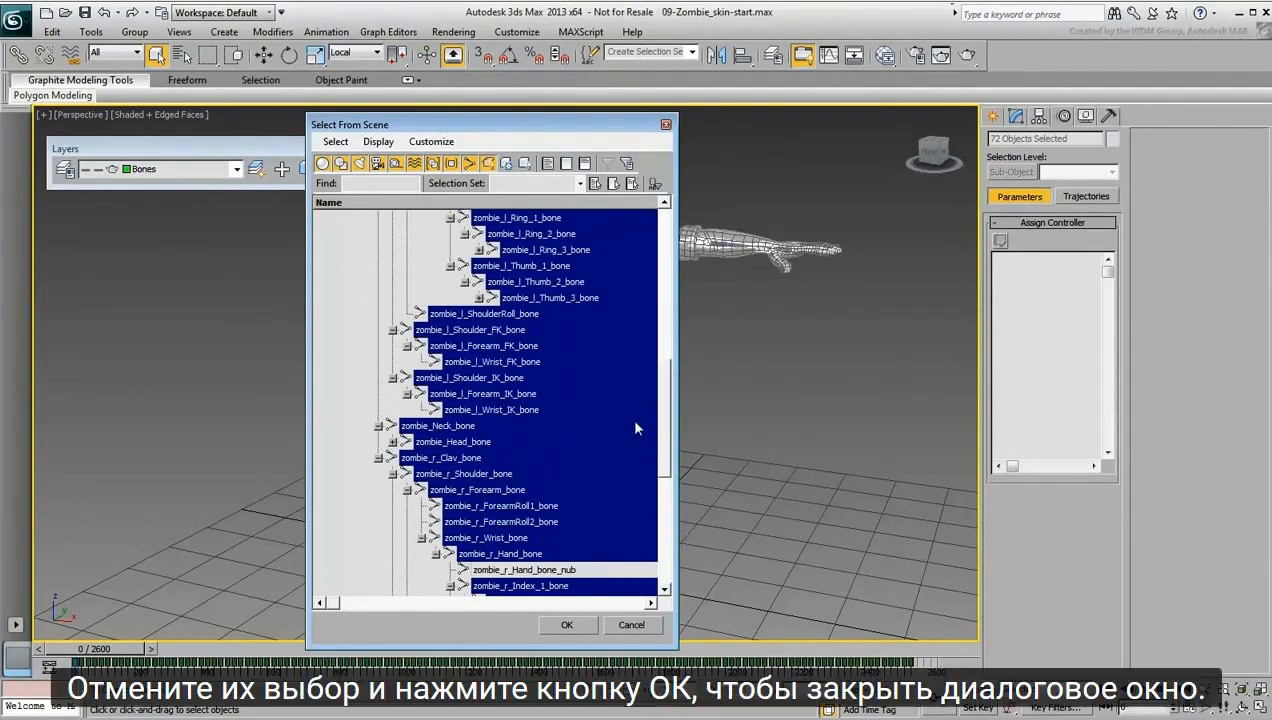
left_click(474, 330, "ctrl")
left_click(484, 346, "ctrl")
left_click(488, 362, "ctrl")
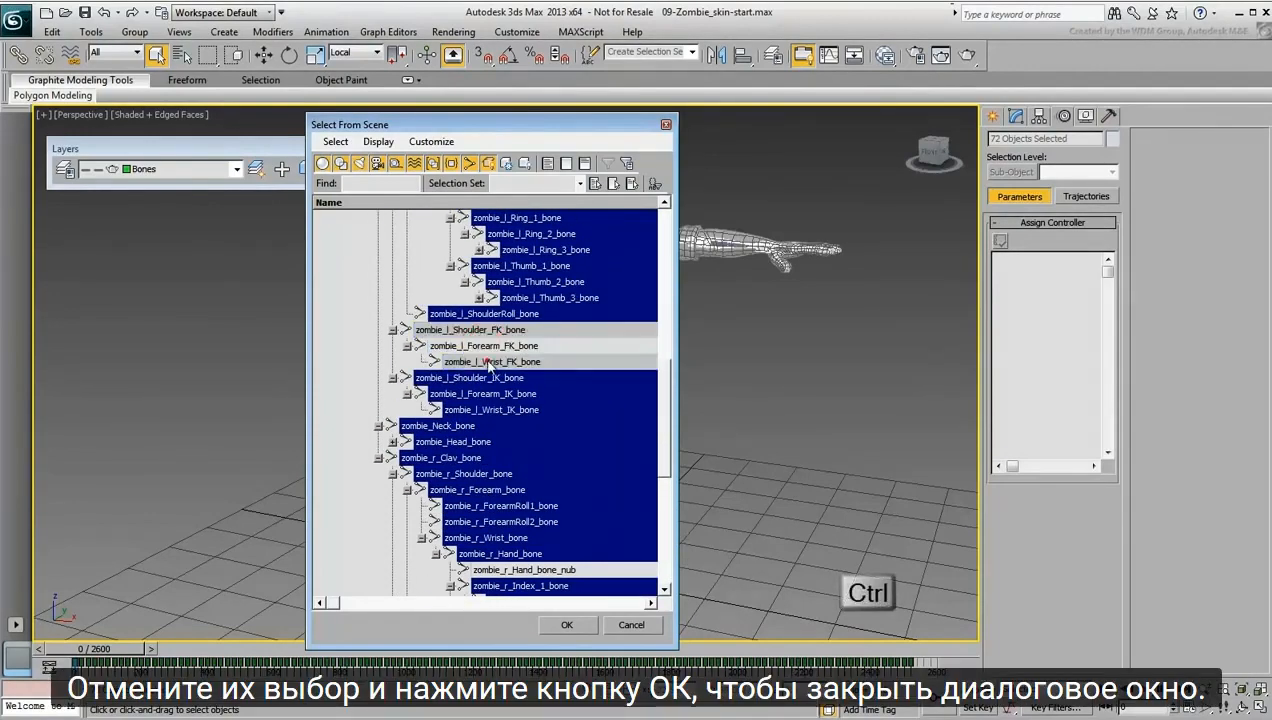
left_click(490, 378, "ctrl")
left_click(500, 394, "ctrl")
left_click(505, 410, "ctrl")
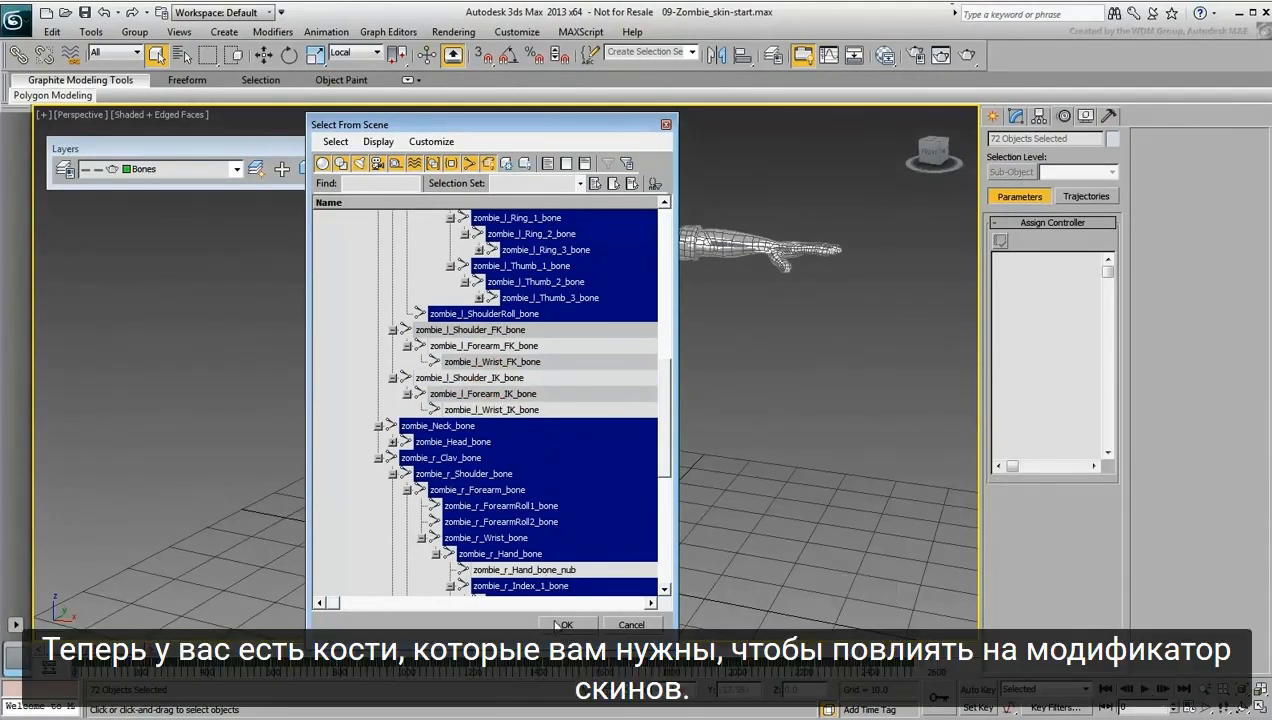
left_click(562, 624)
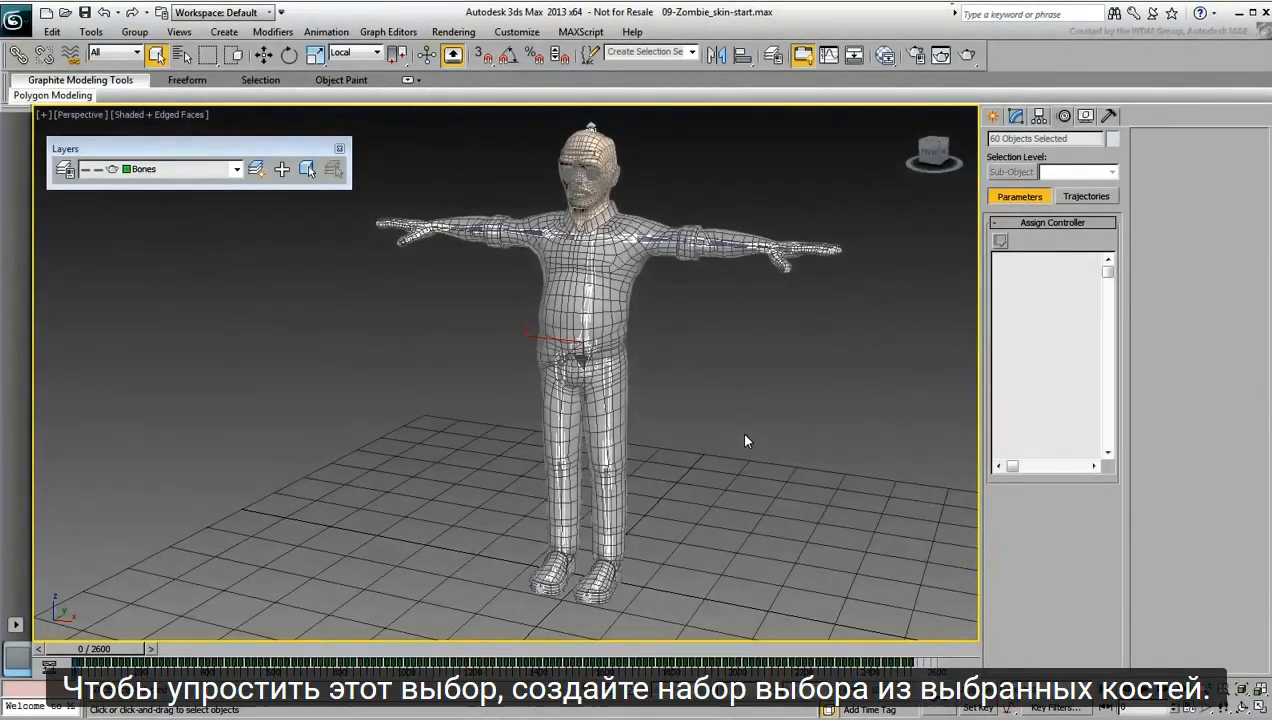
Step: Save the selected bones as a named selection set SKIN_BONES and clear the selection
left_click(645, 50)
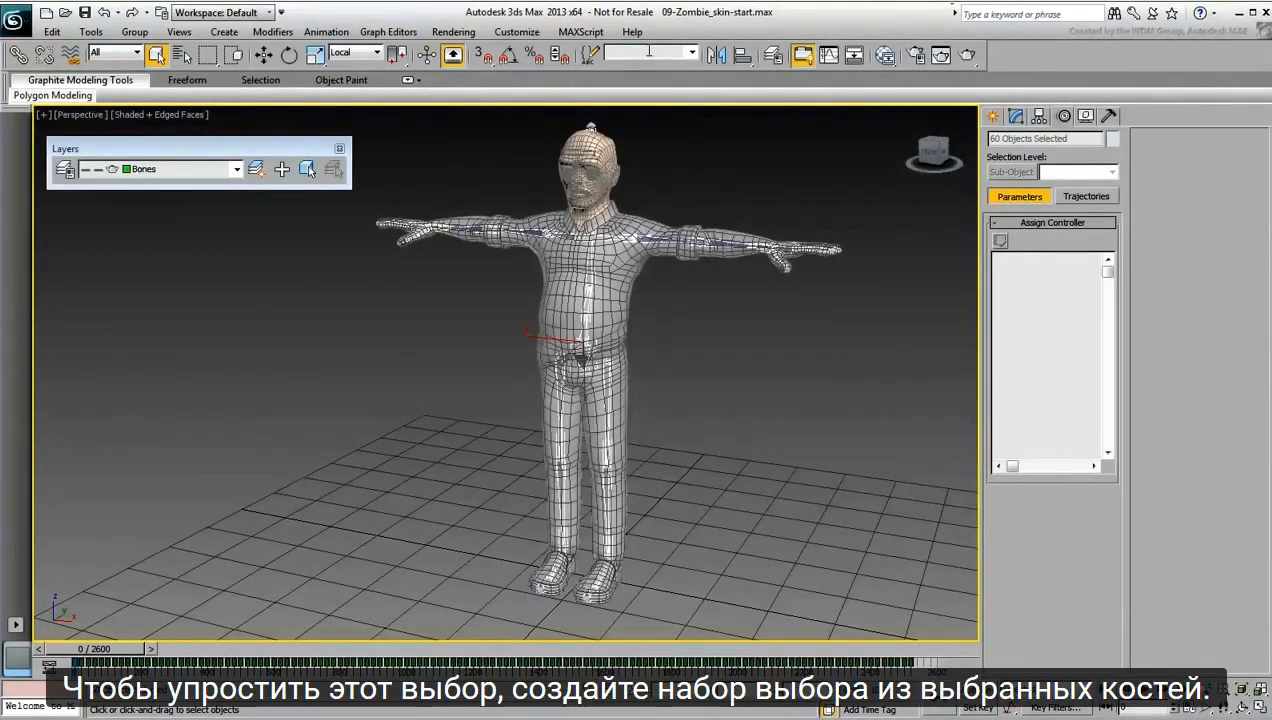
type("SKIN_BONES")
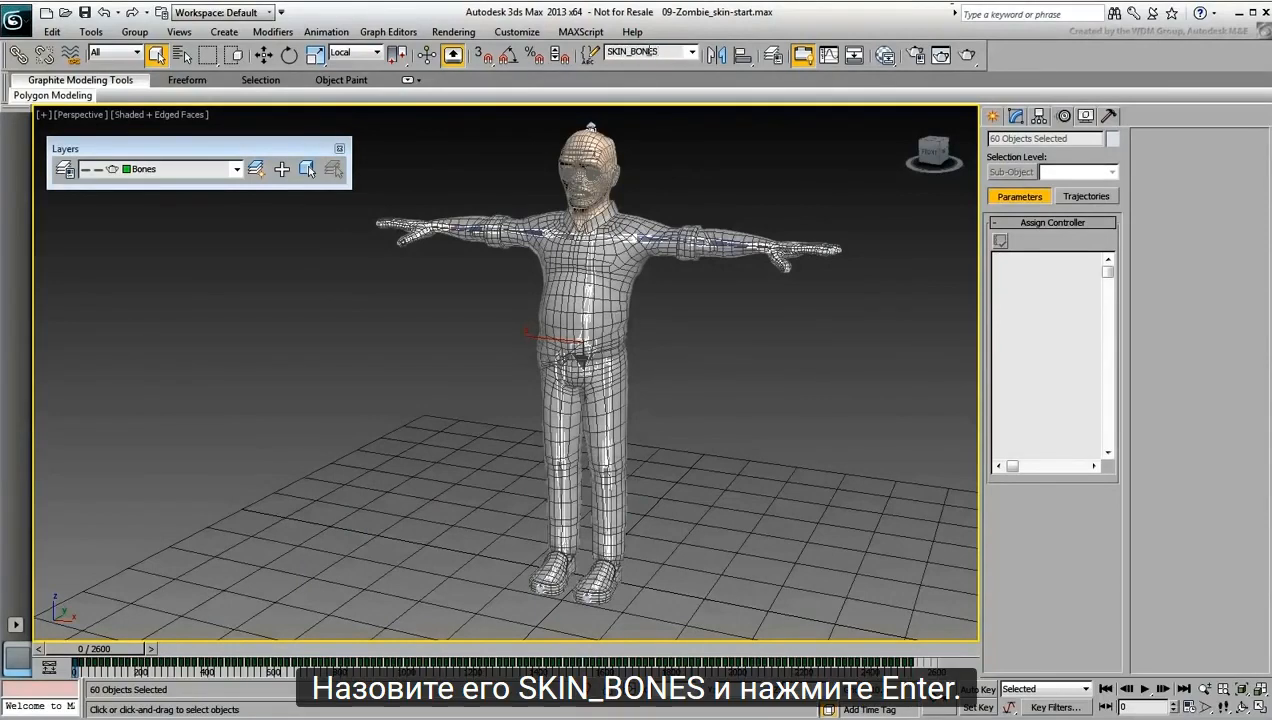
key("Return")
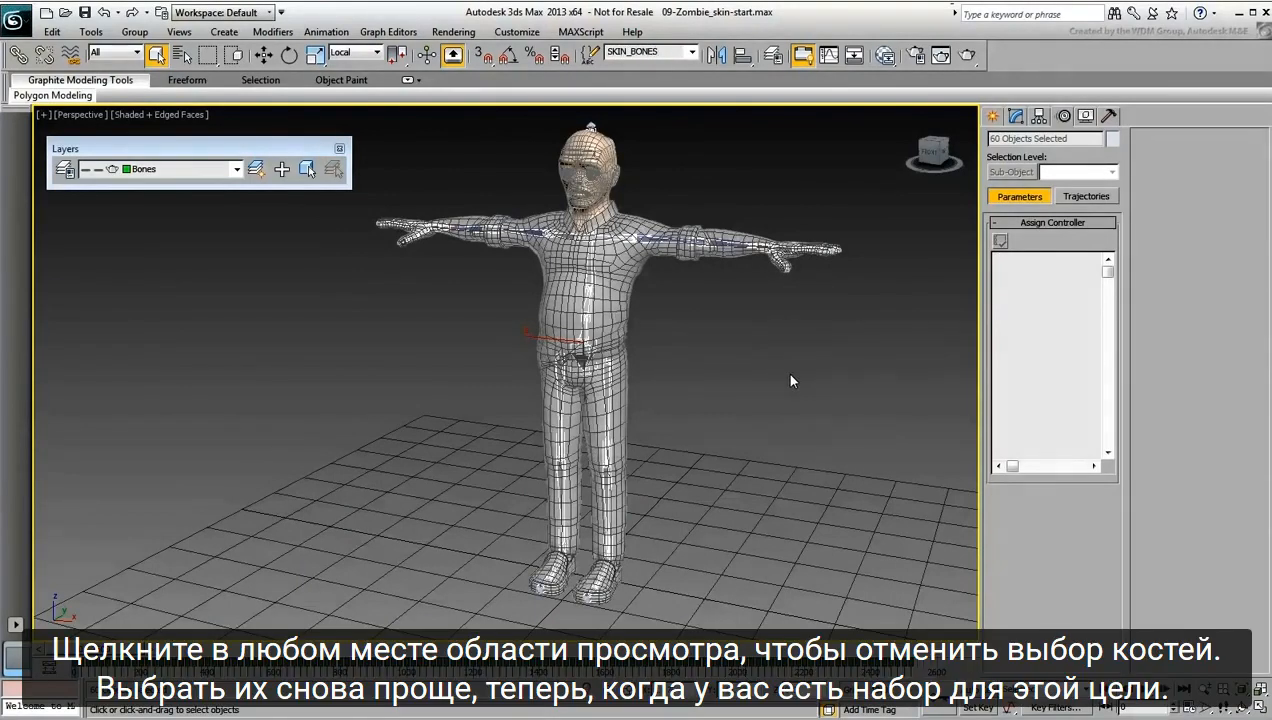
left_click(790, 377)
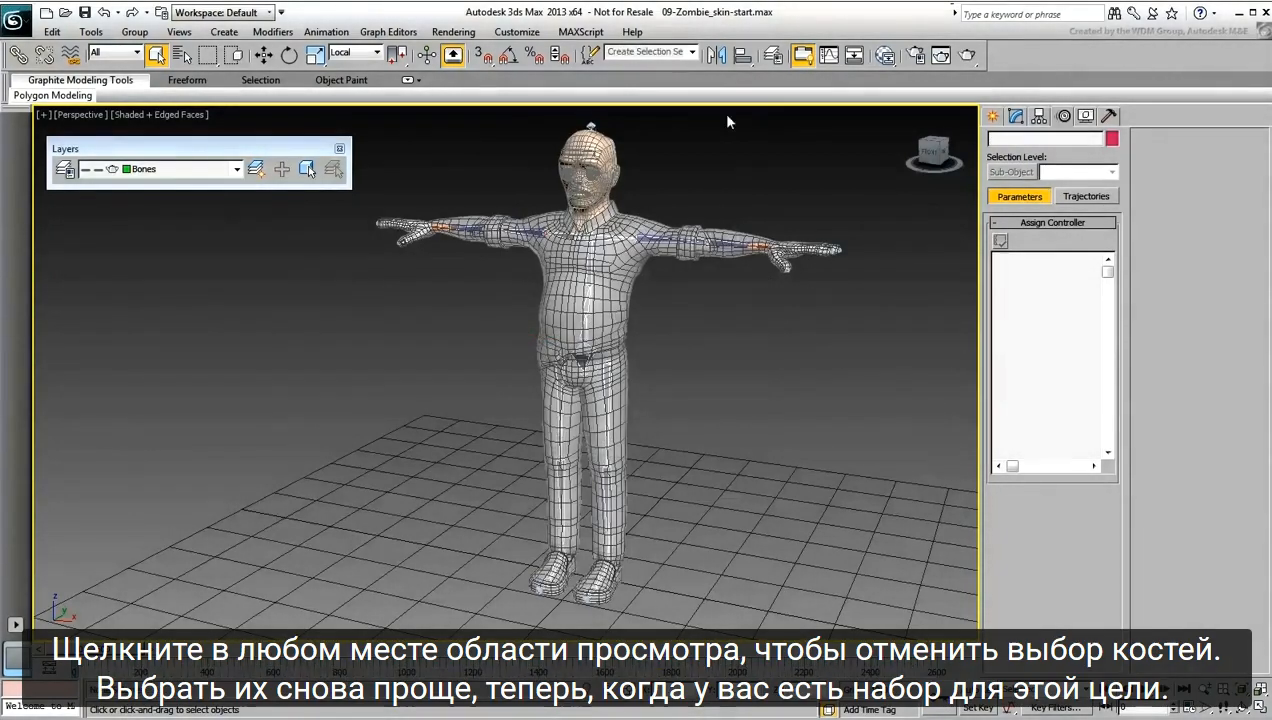
Step: Recall the SKIN_BONES selection set to test it and deselect the bones again
left_click(690, 52)
left_click(659, 65)
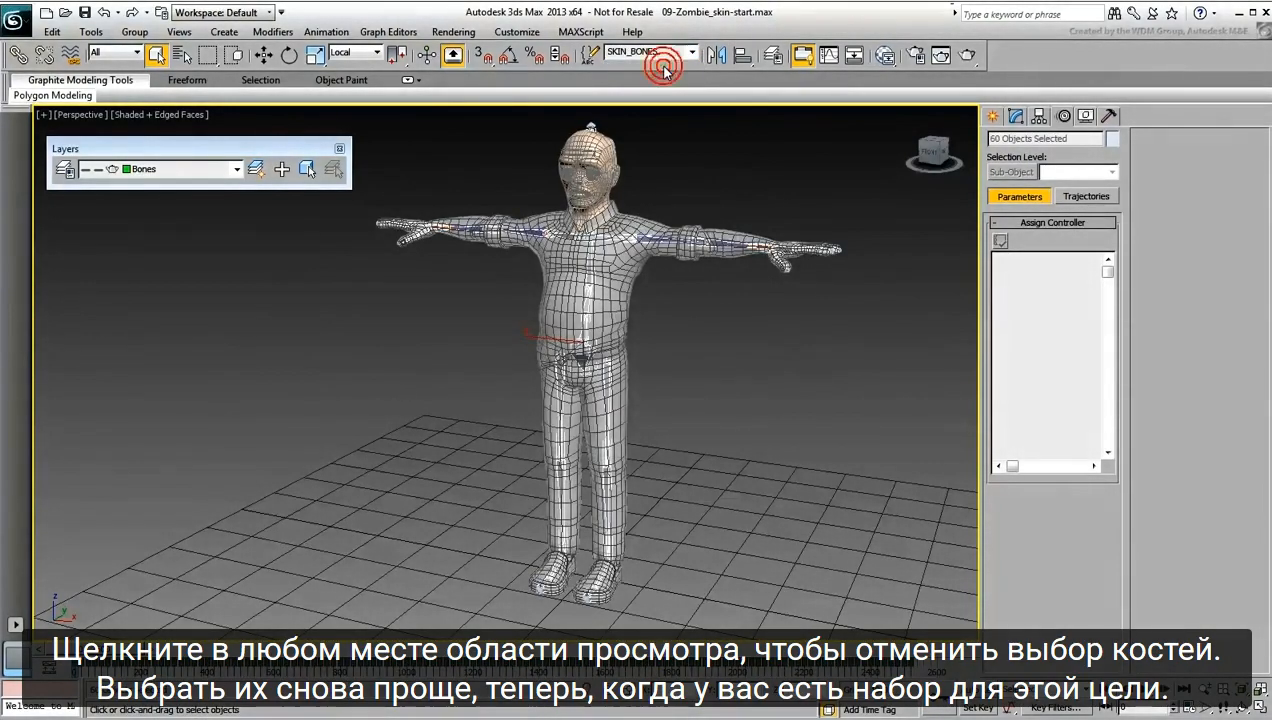
left_click(731, 349)
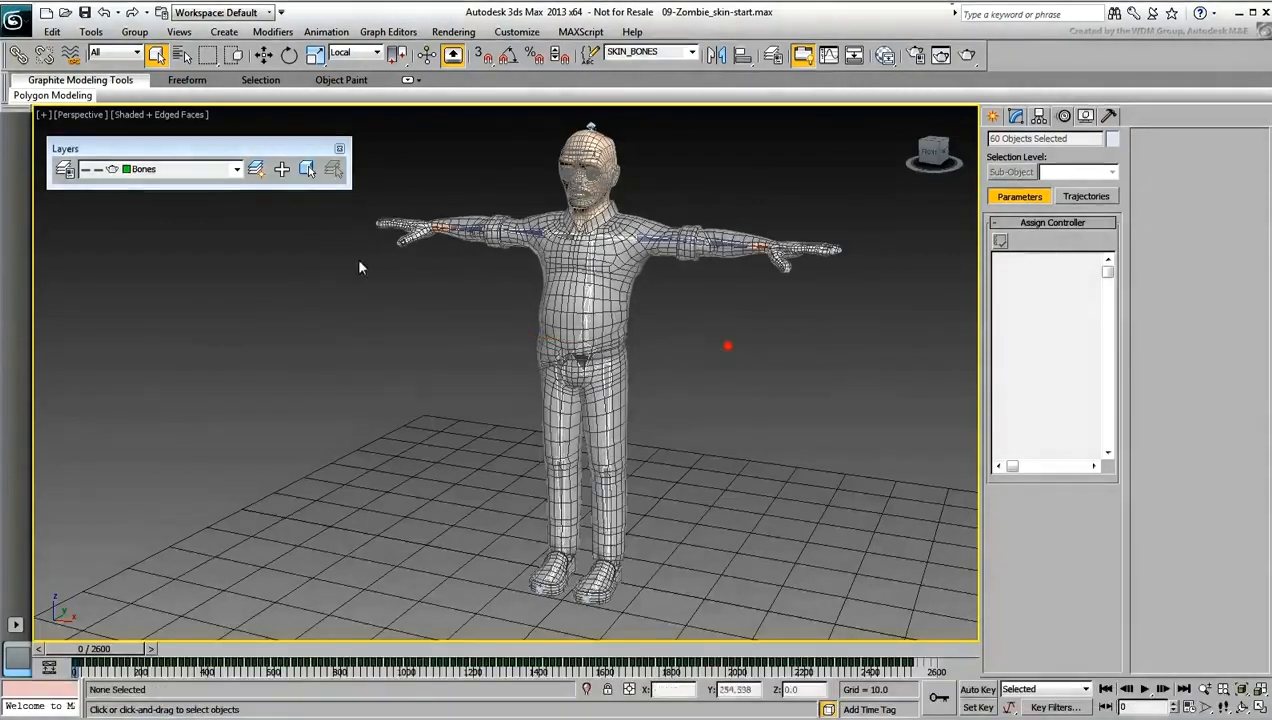
Step: Unfreeze the Mesh layer
left_click(236, 169)
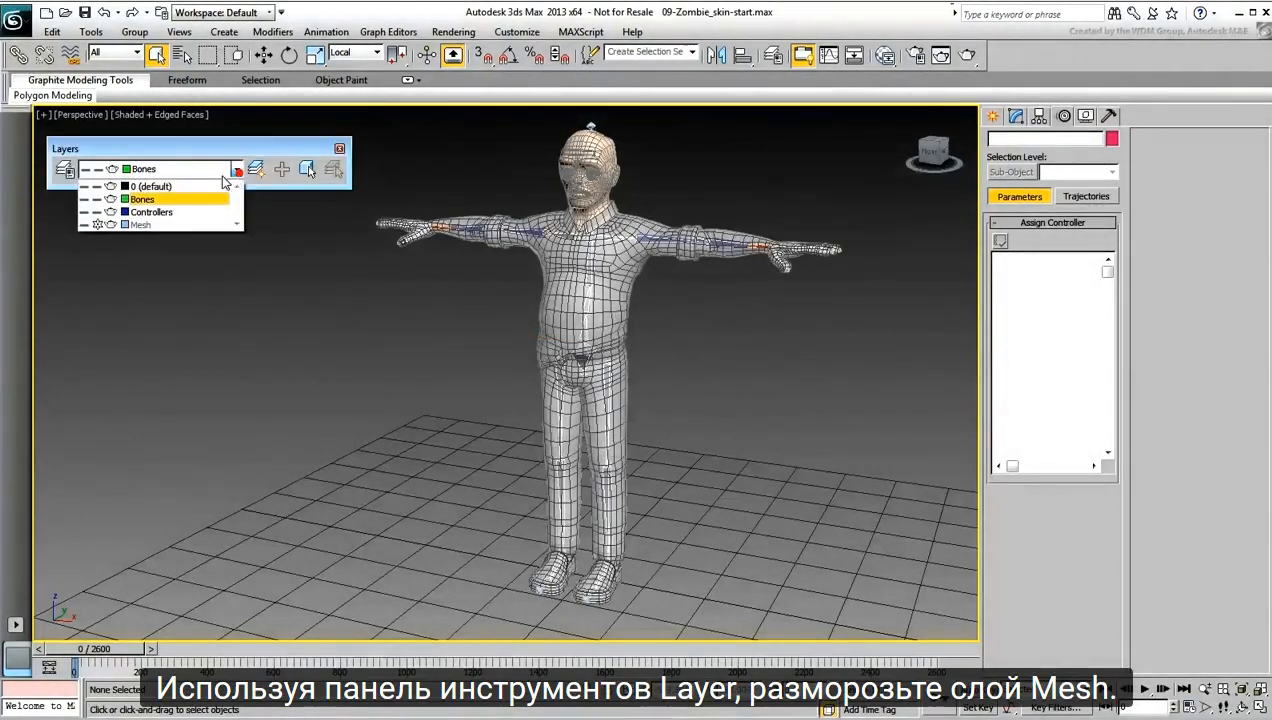
left_click(97, 226)
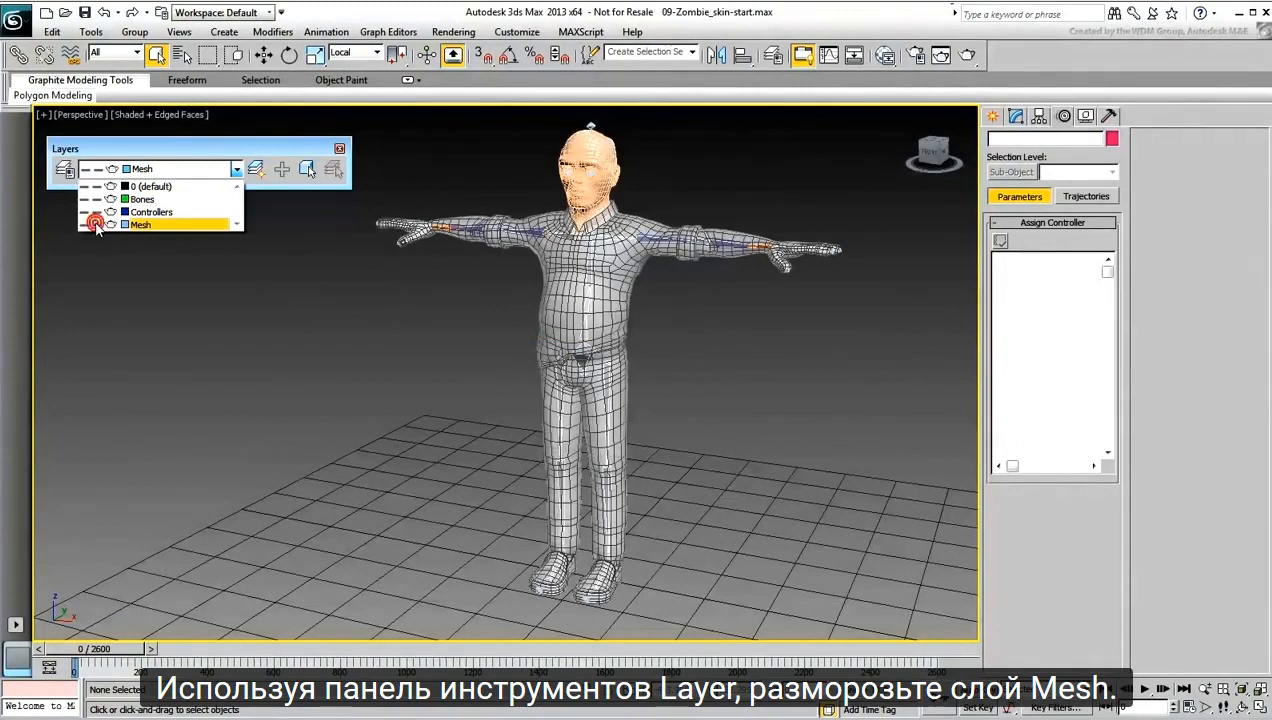
left_click(519, 303)
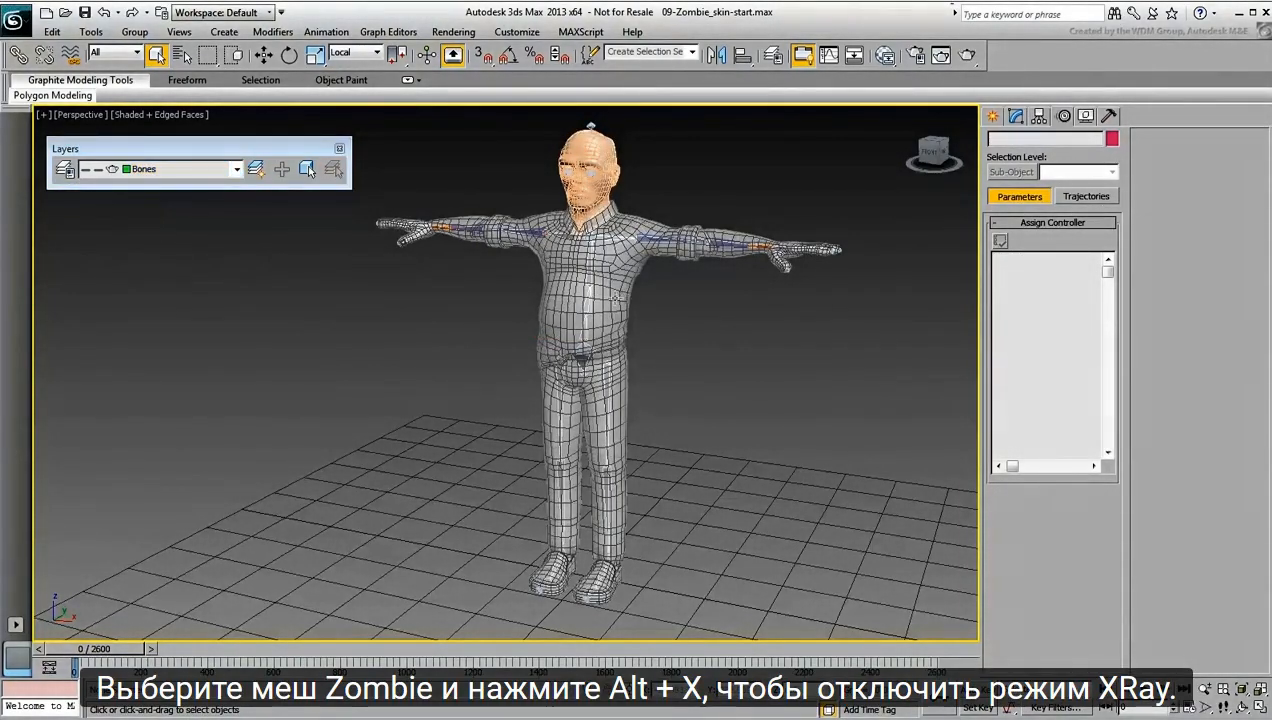
Step: Turn off the X-ray display of the zombie body mesh and deselect it
left_click(609, 300)
key("alt+x")
key("alt+x")
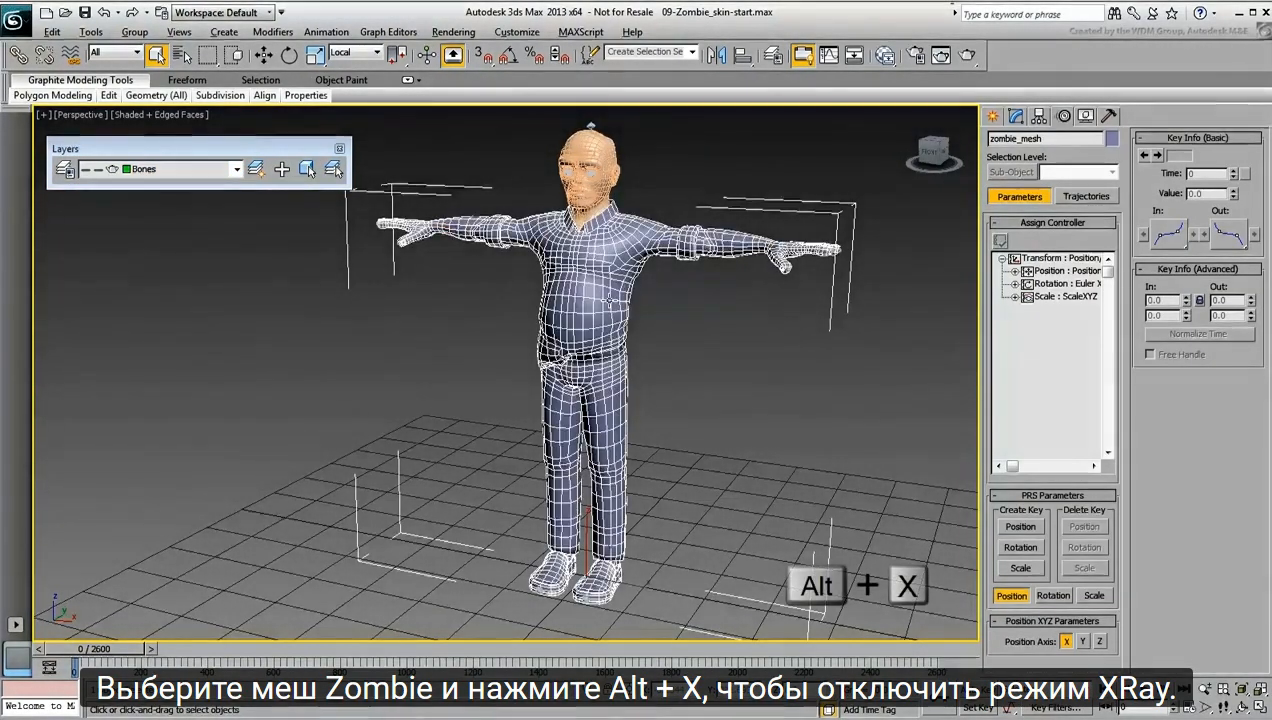
left_click(704, 342)
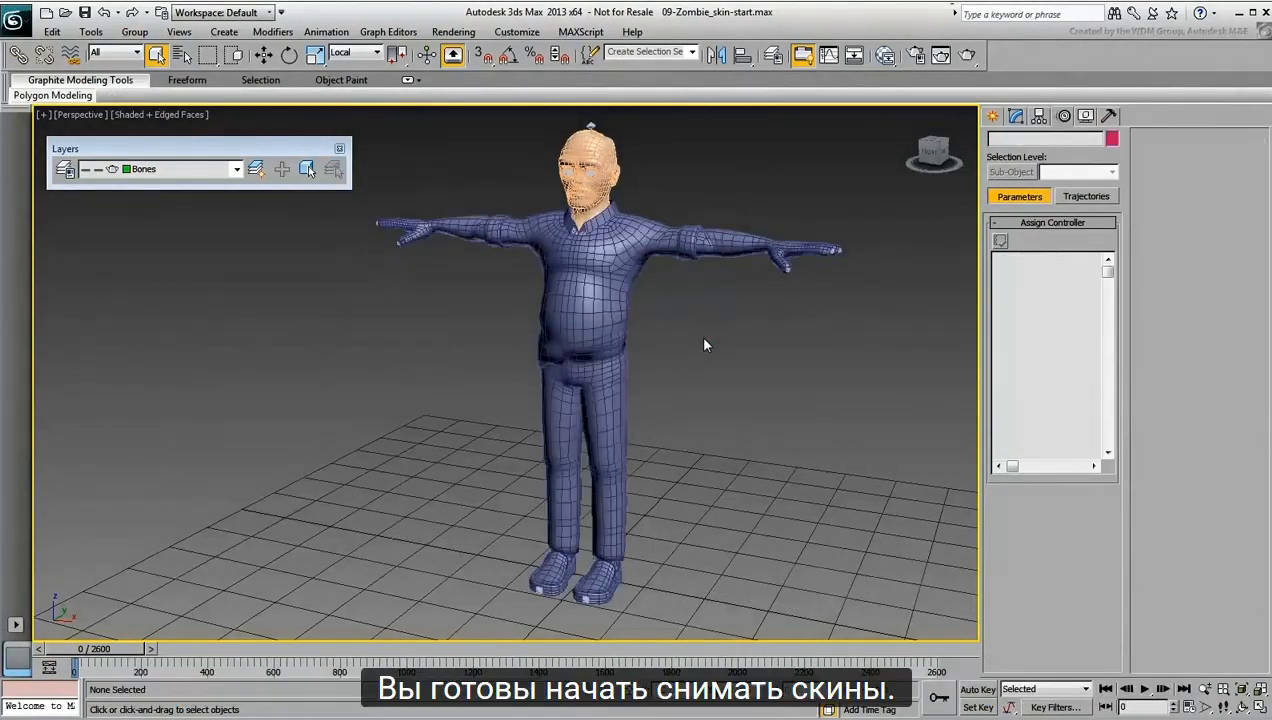
Step: Apply a Skin modifier to the zombie body mesh
left_click(628, 322)
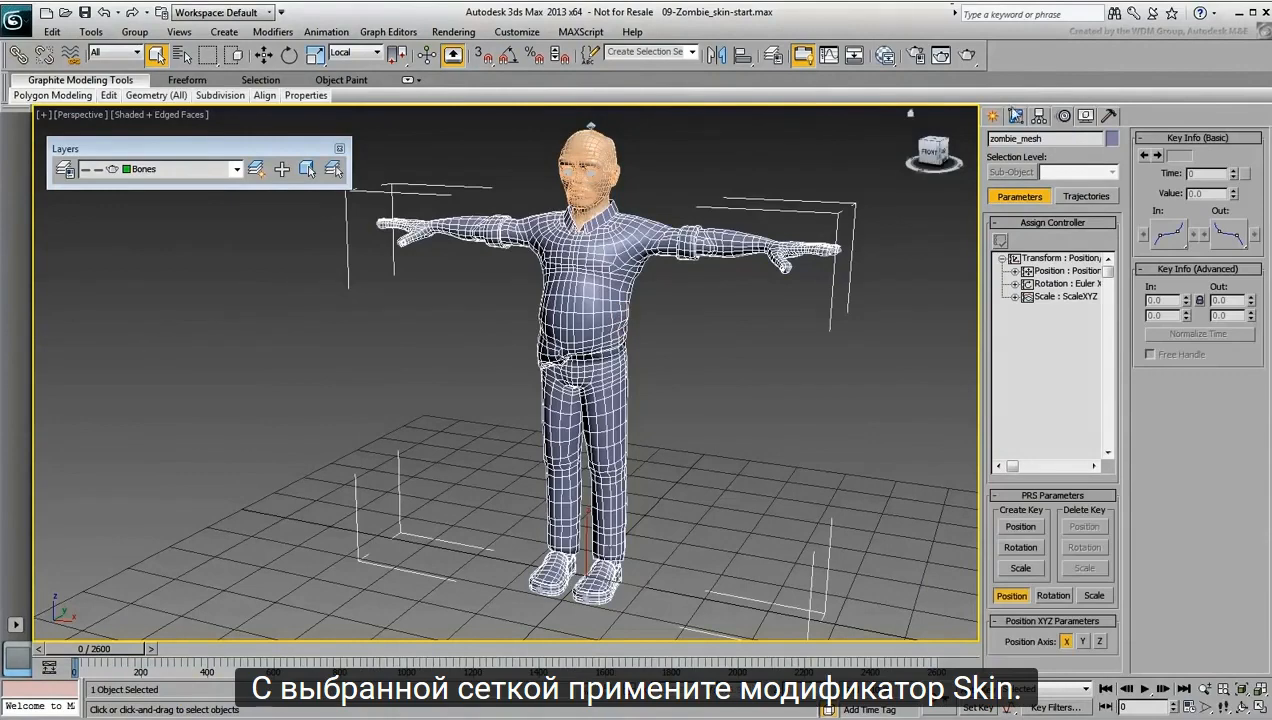
left_click(1016, 115)
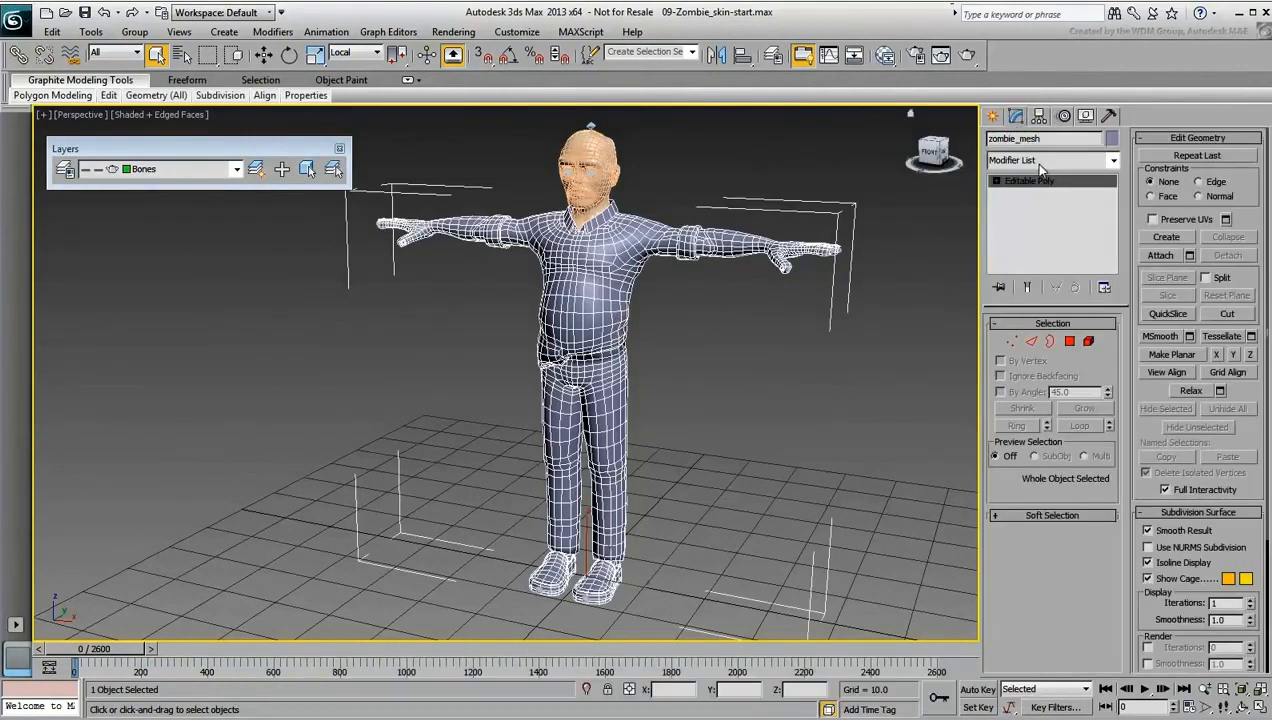
left_click(1033, 162)
scroll(1045, 575, "down", 10)
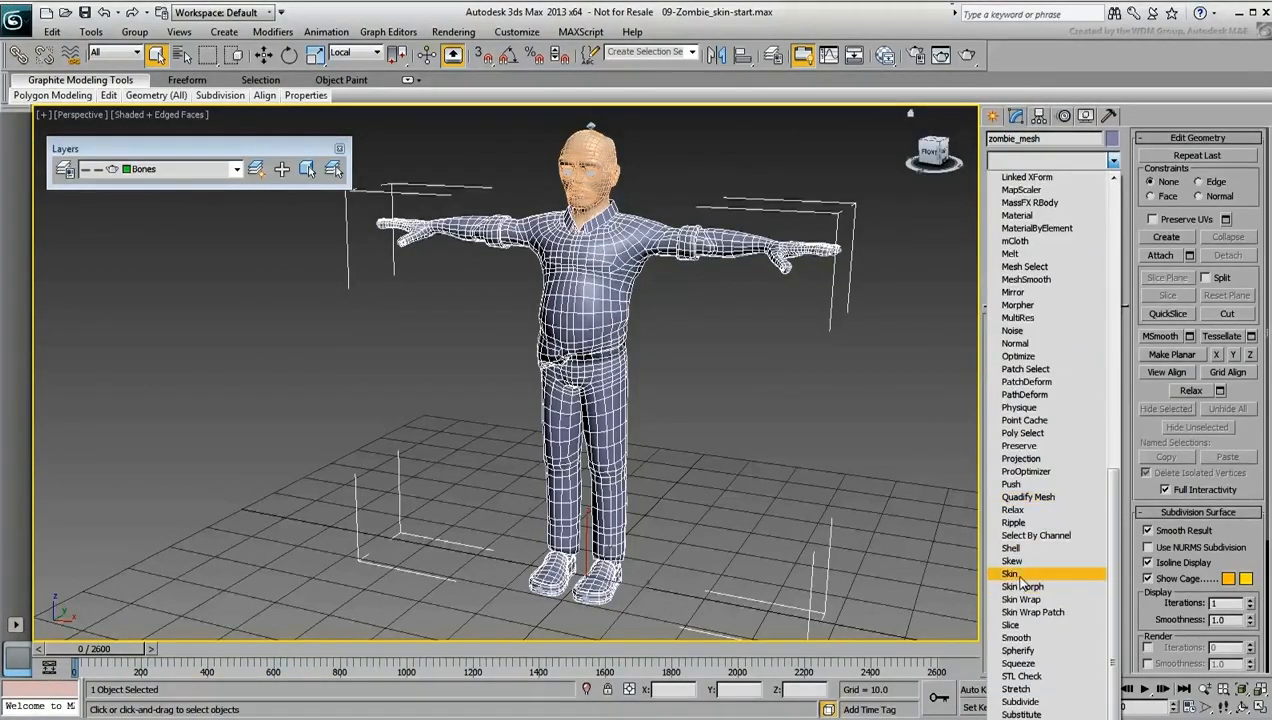
left_click(1042, 574)
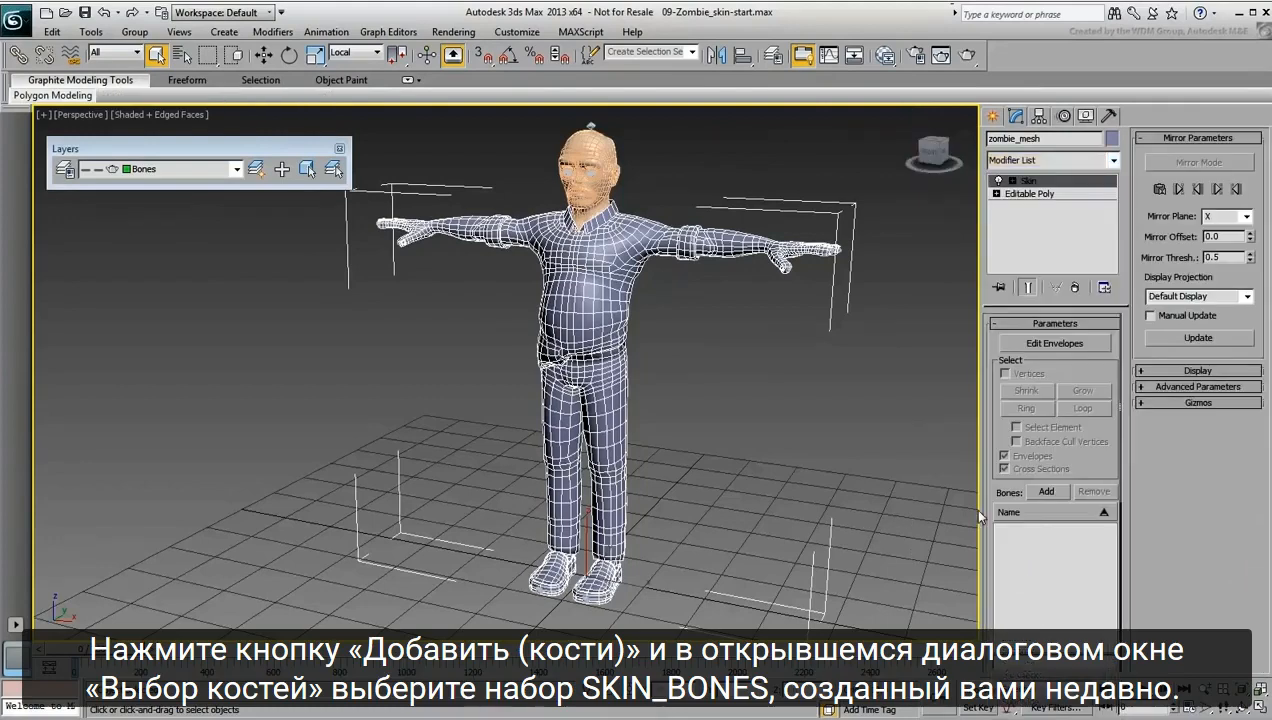
Step: Add the bones of the SKIN_BONES selection set to the zombie mesh's Skin modifier
left_click(1045, 493)
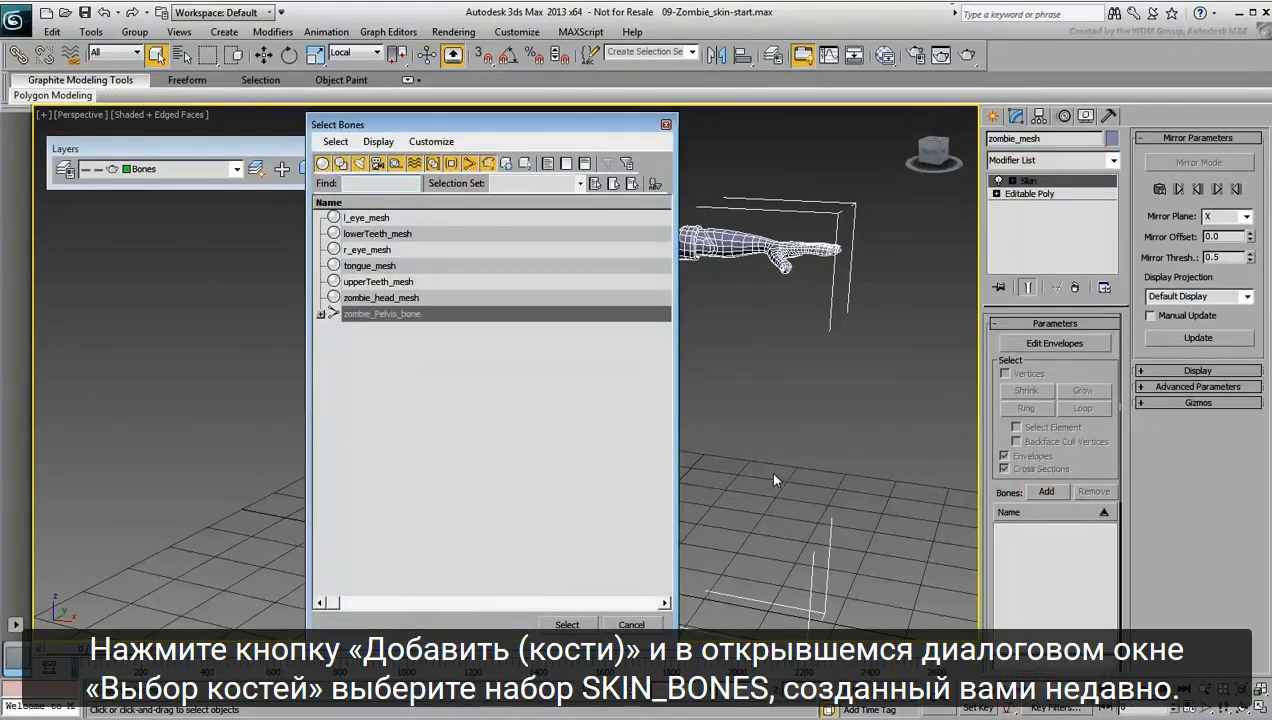
left_click(581, 186)
left_click(538, 202)
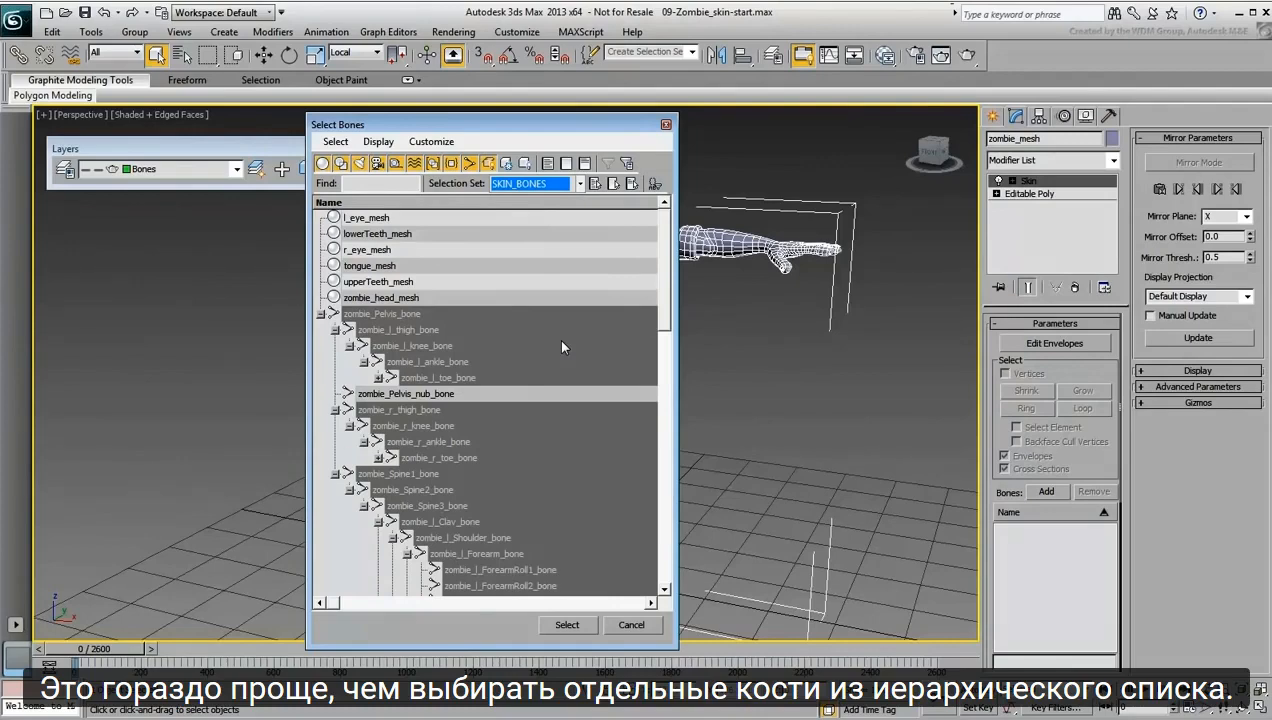
left_click(566, 625)
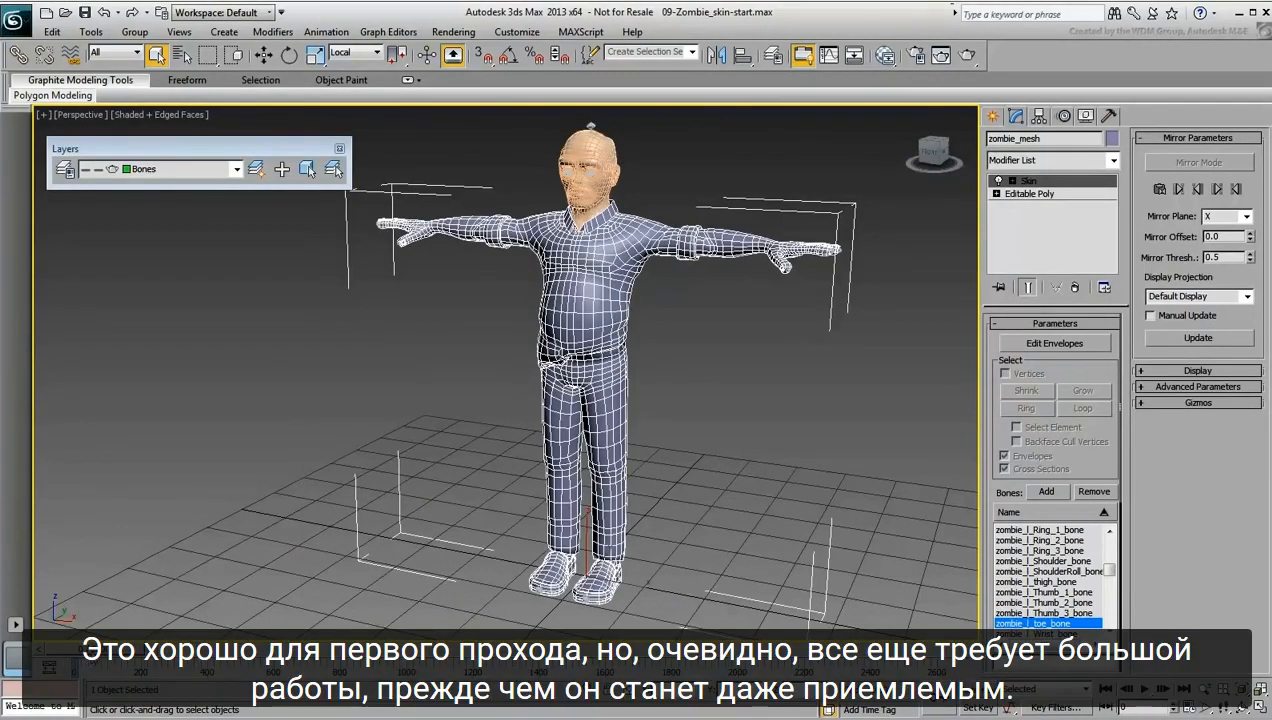
Step: Scrub through the animation to check how the skinned mesh deforms with the bones
left_click_drag(112, 649, 213, 663)
key("q")
middle_click_drag(545, 493, 786, 540, "alt")
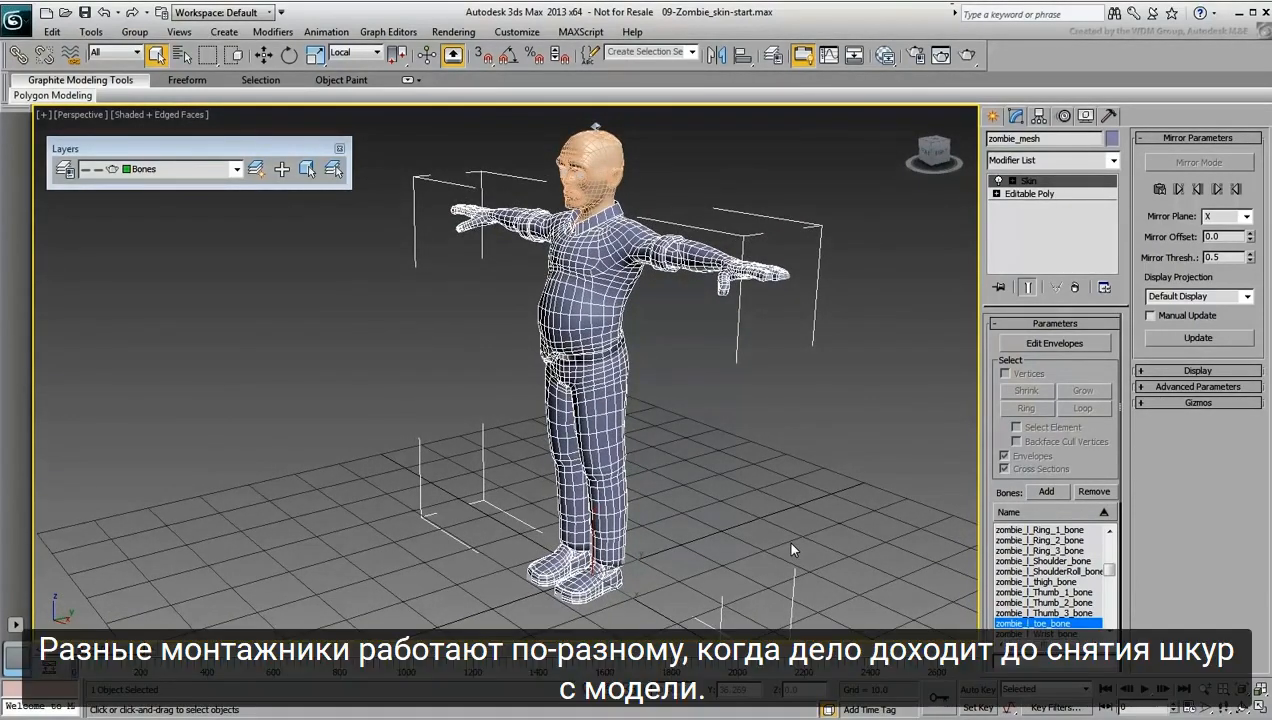
Step: Start editing the Skin envelopes, select the left thigh bone and shift the knee end of its envelope slightly
left_click(1055, 344)
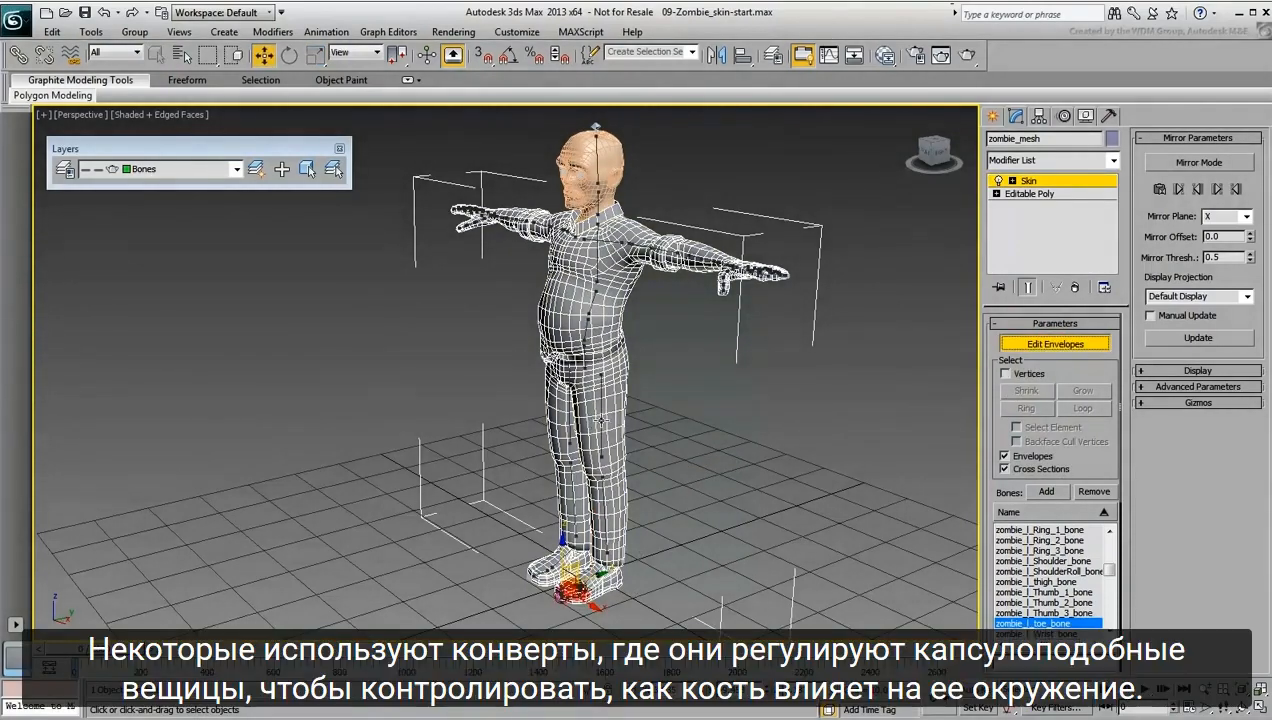
left_click(601, 420)
mouse_move(624, 503)
middle_mouse_down("alt")
mouse_move(641, 502)
mouse_move(625, 514)
middle_mouse_up("alt")
scroll(623, 514, "up", 6)
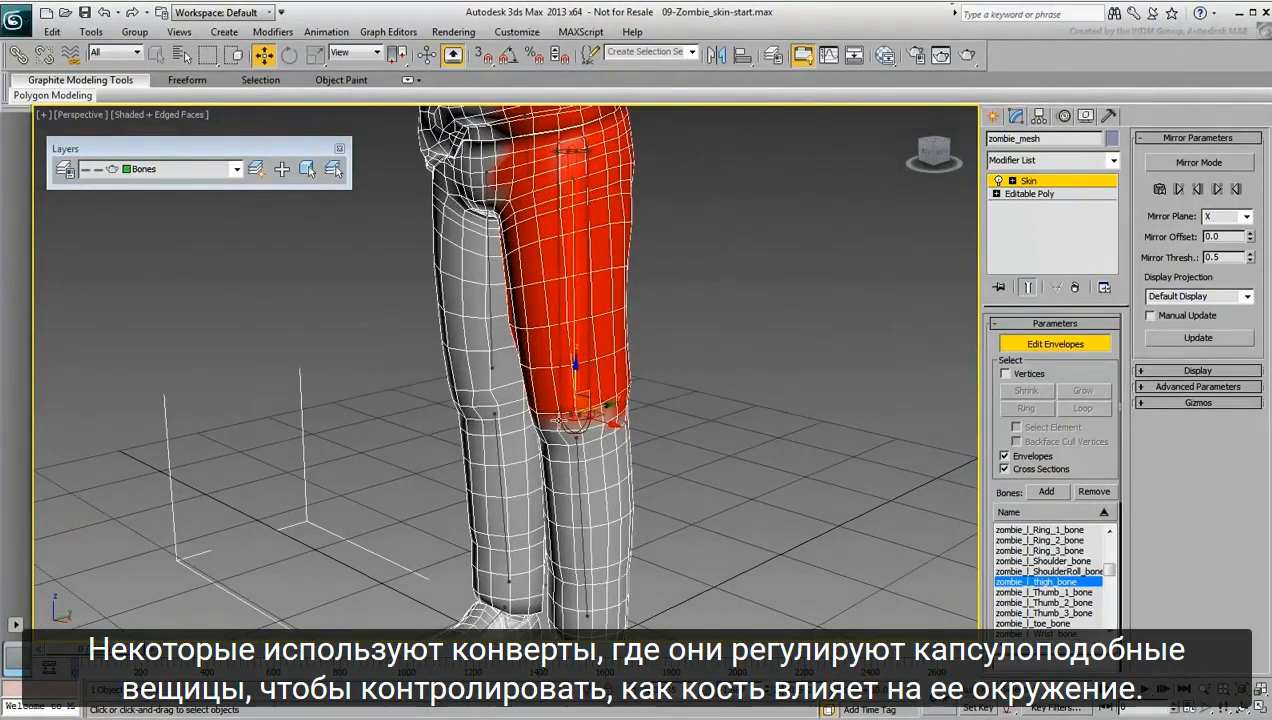
mouse_move(583, 414)
left_mouse_down()
mouse_move(608, 565)
mouse_move(596, 580)
mouse_move(584, 455)
mouse_move(595, 436)
left_mouse_up()
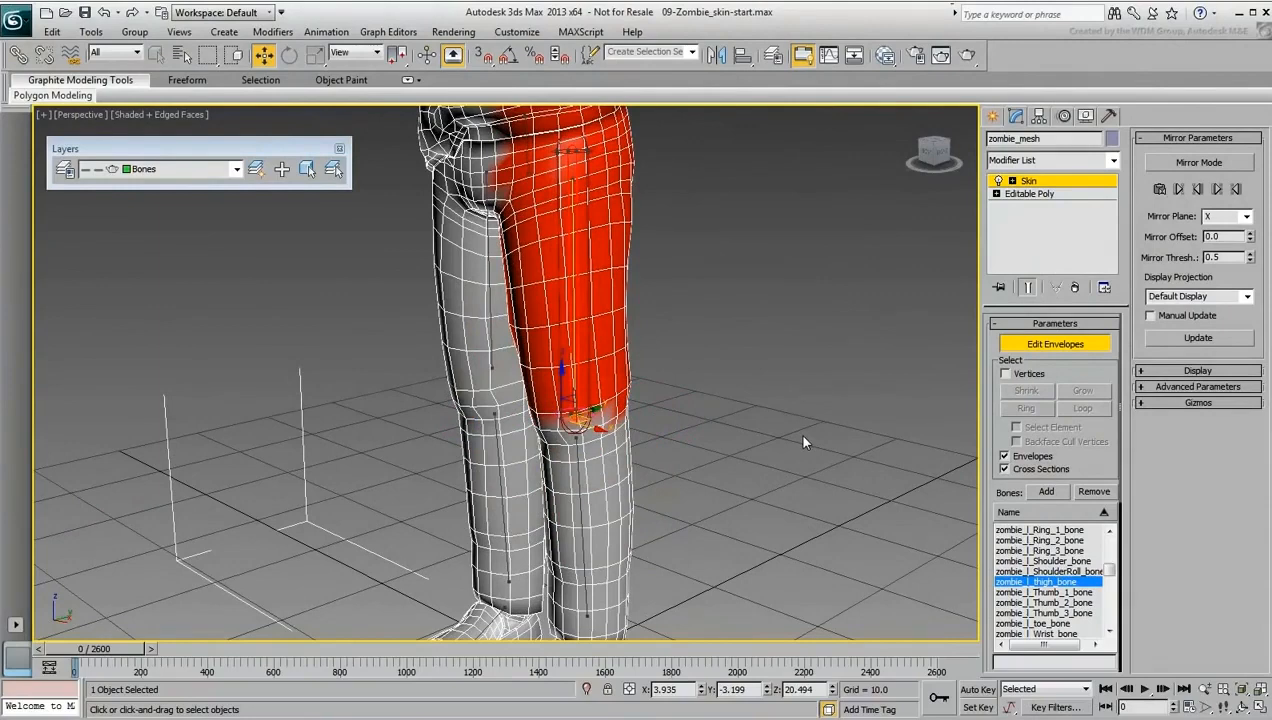
Step: Try the Paint Weights mode on the left thigh bone and leave it again
left_click_drag(1099, 462, 1086, 155)
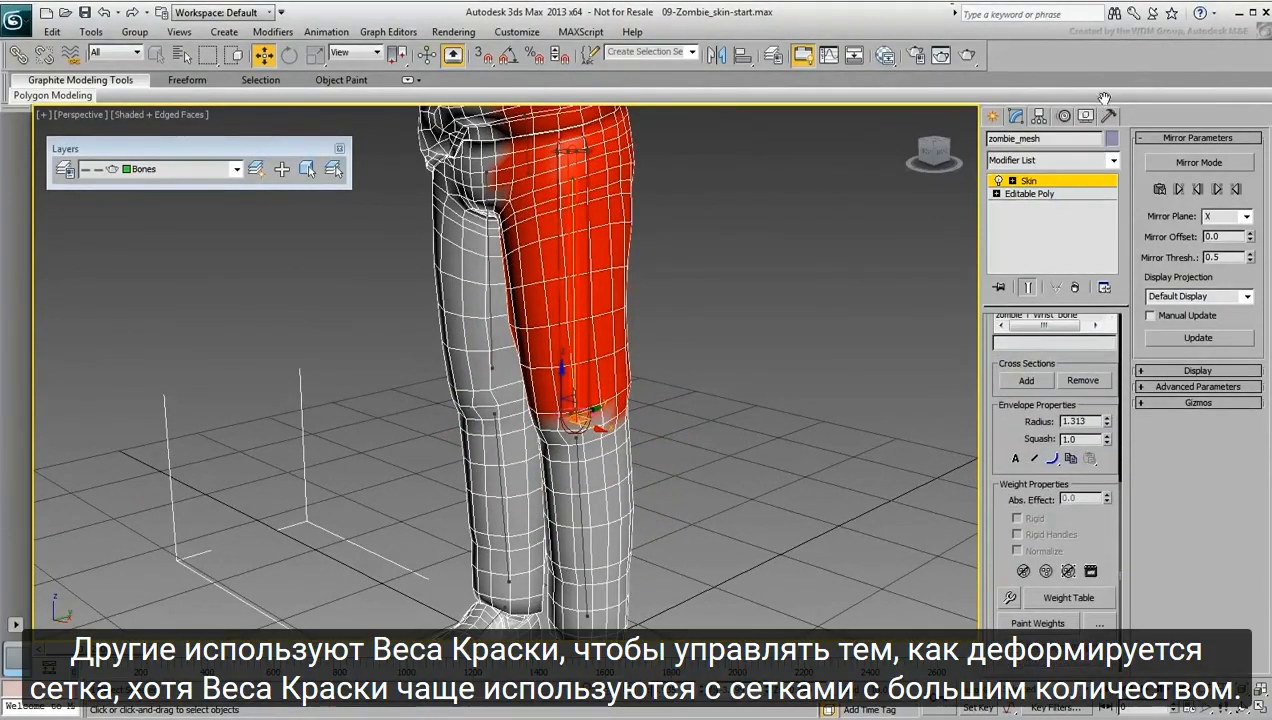
left_click(1038, 622)
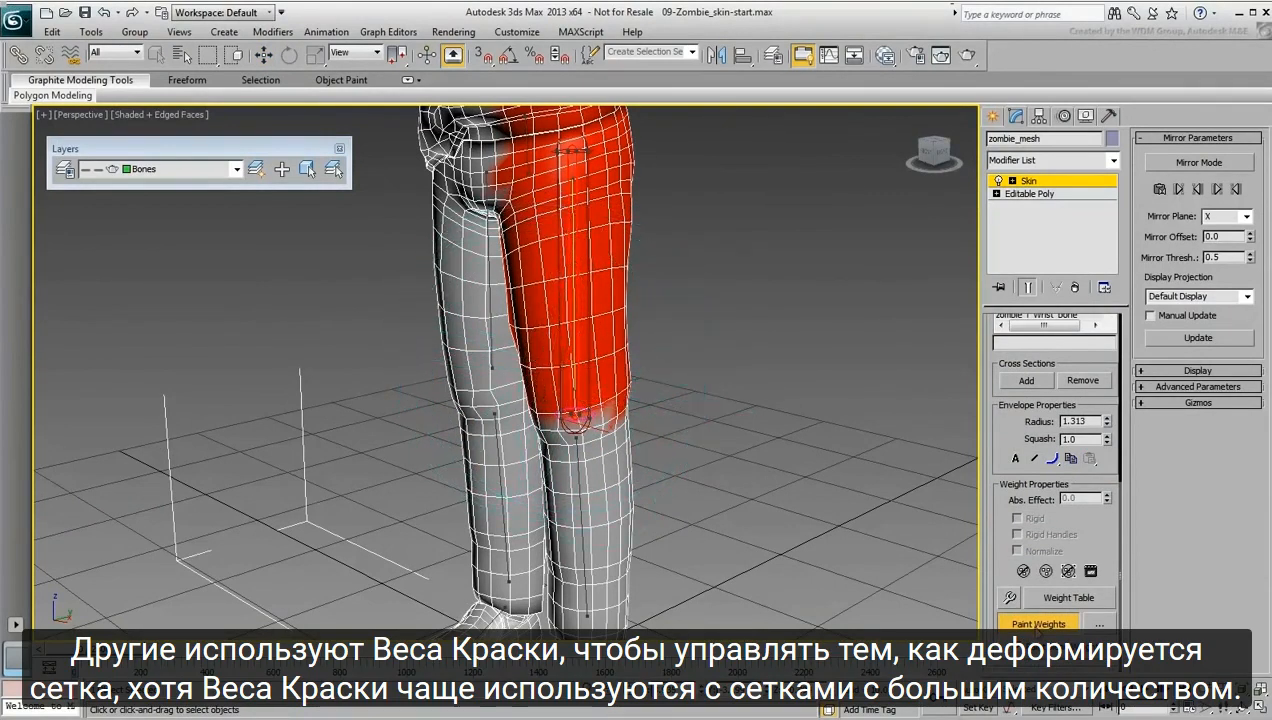
left_click(1031, 622)
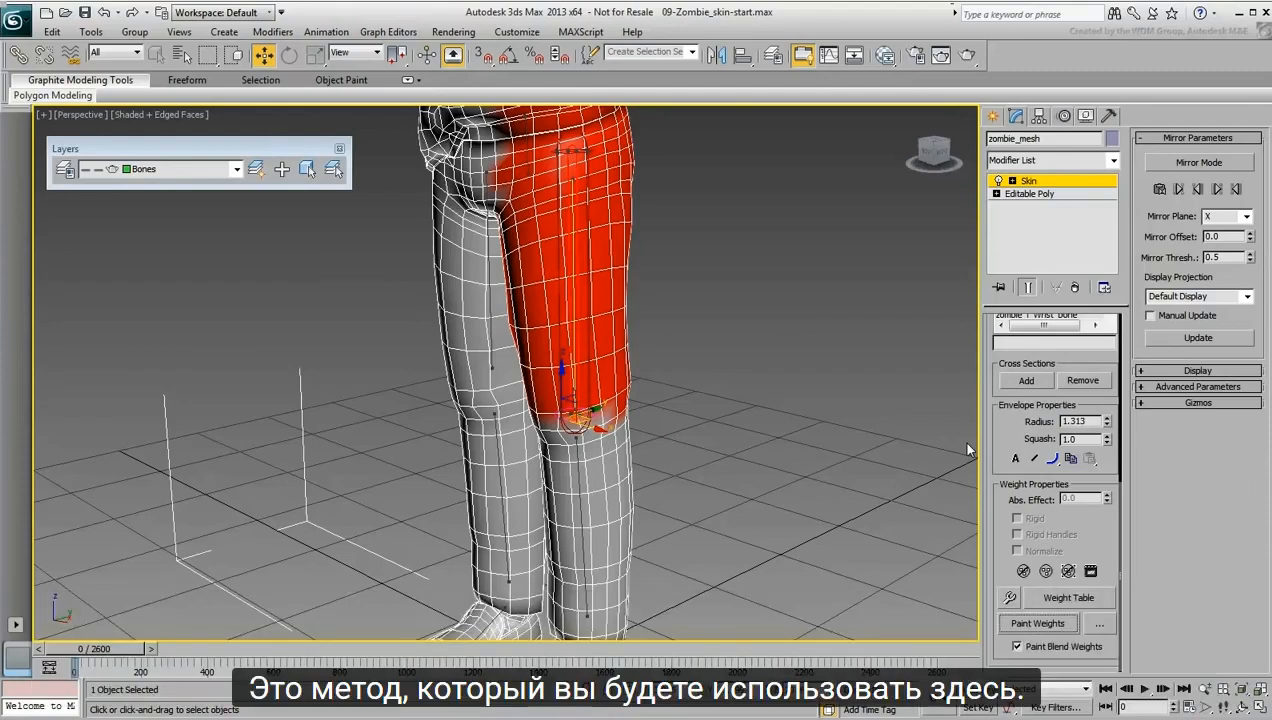
Step: Enable vertex selection in the Skin modifier and turn on Show No Envelopes
scroll(1050, 470, "up", 8)
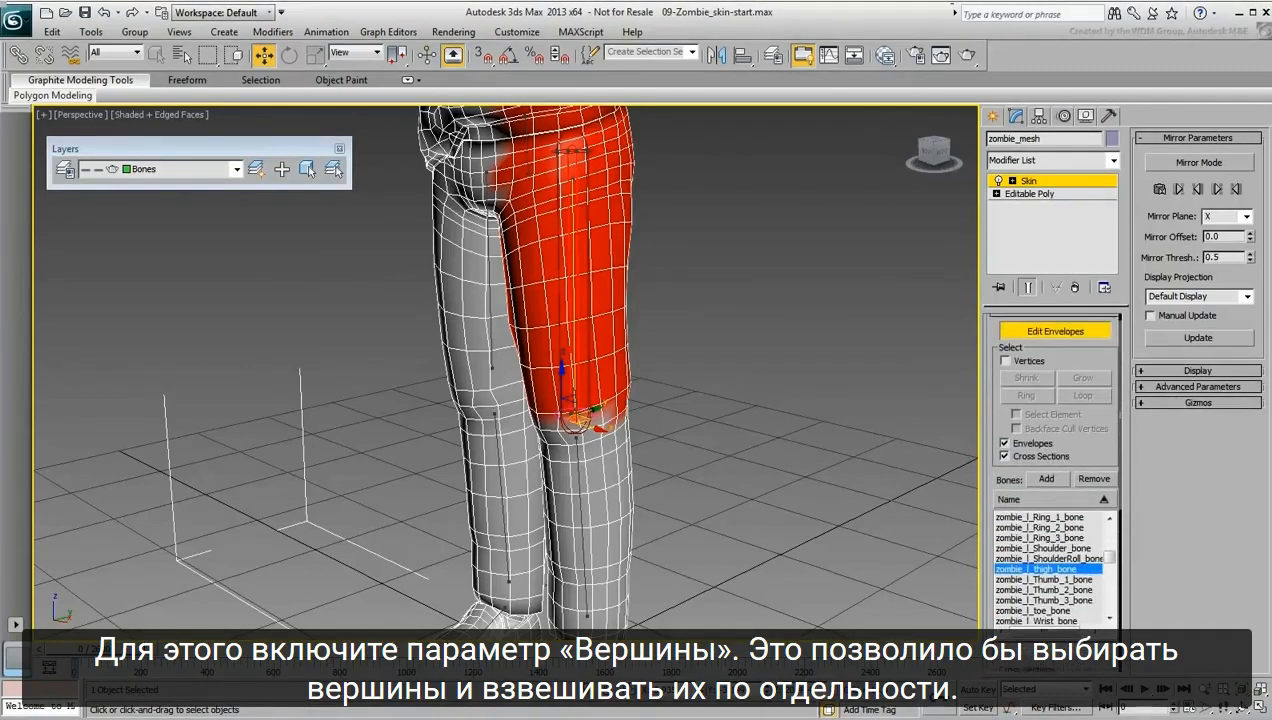
scroll(1008, 490, "up", 1)
left_click(1005, 373)
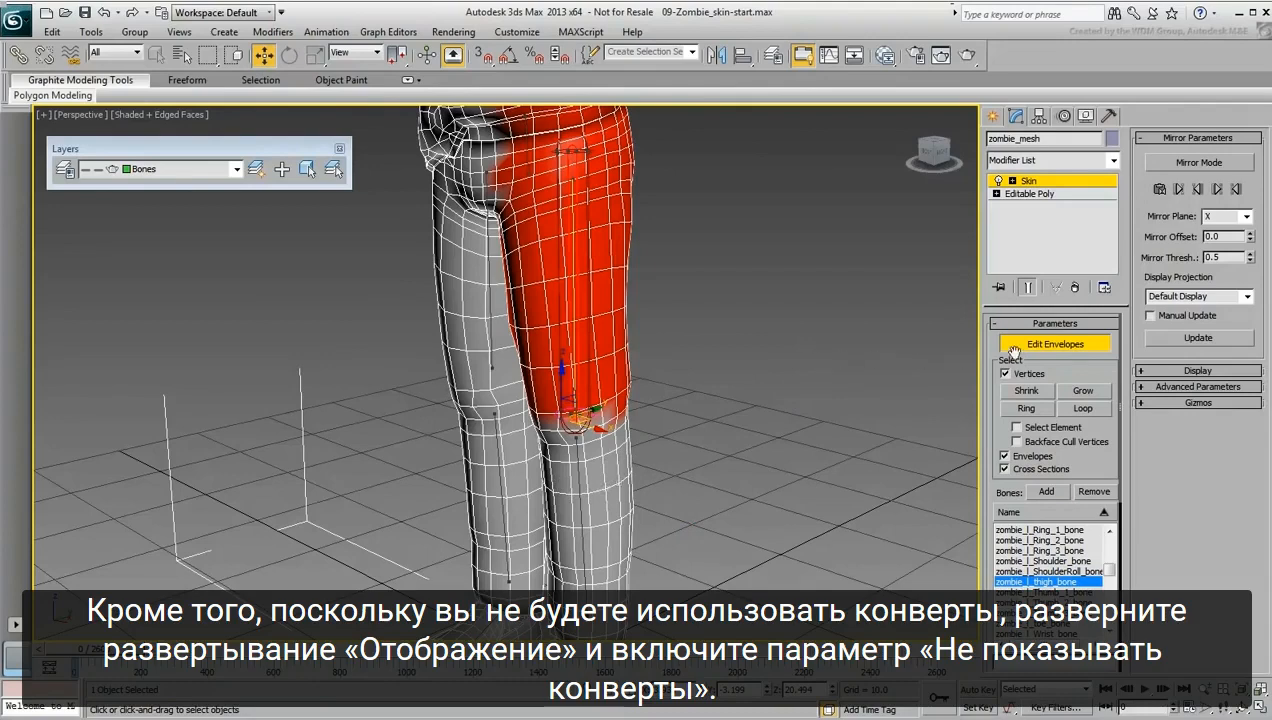
left_click(1199, 371)
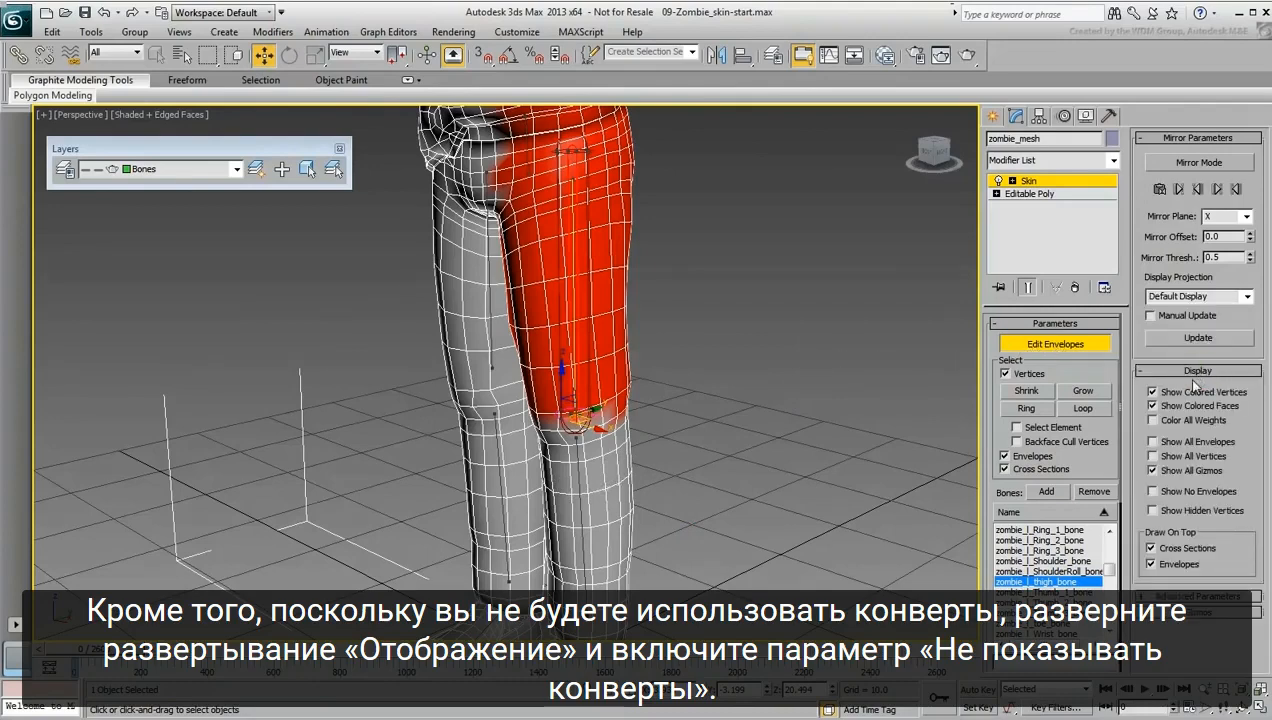
left_click(1153, 491)
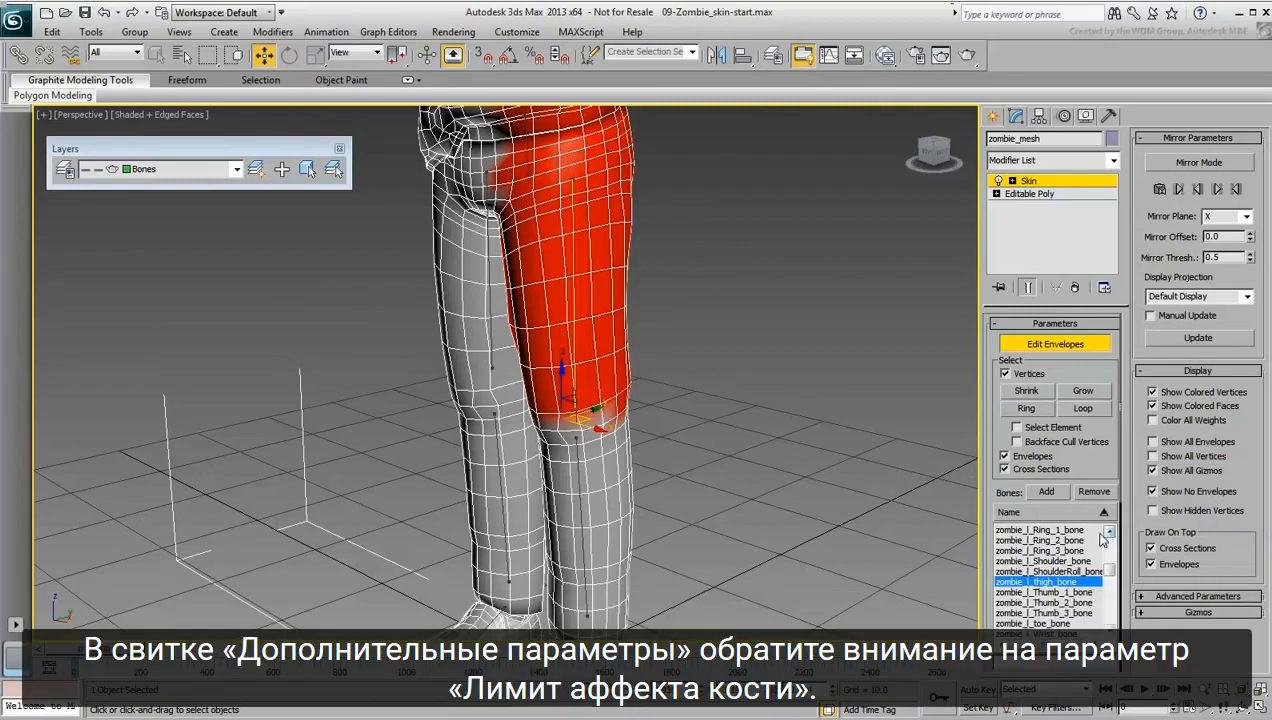
Step: Set the Skin modifier's Bone Affect Limit to 4
left_click(1190, 597)
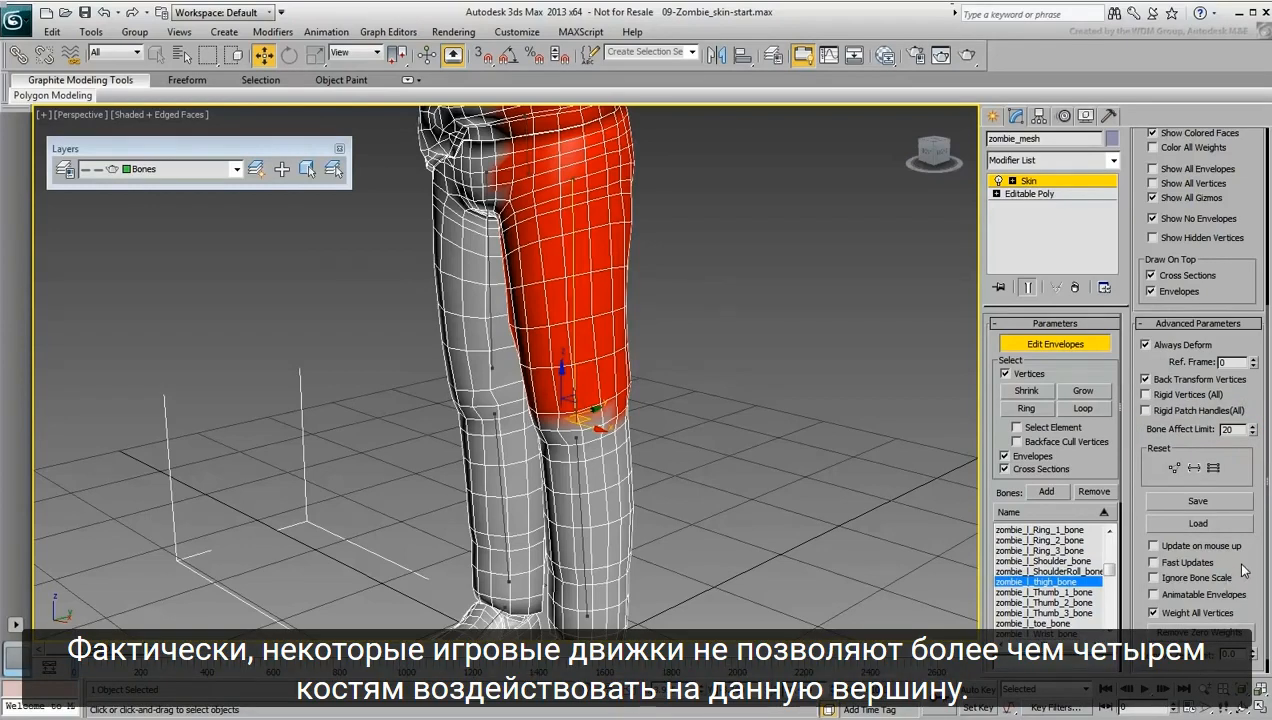
left_click_drag(1238, 429, 1181, 430)
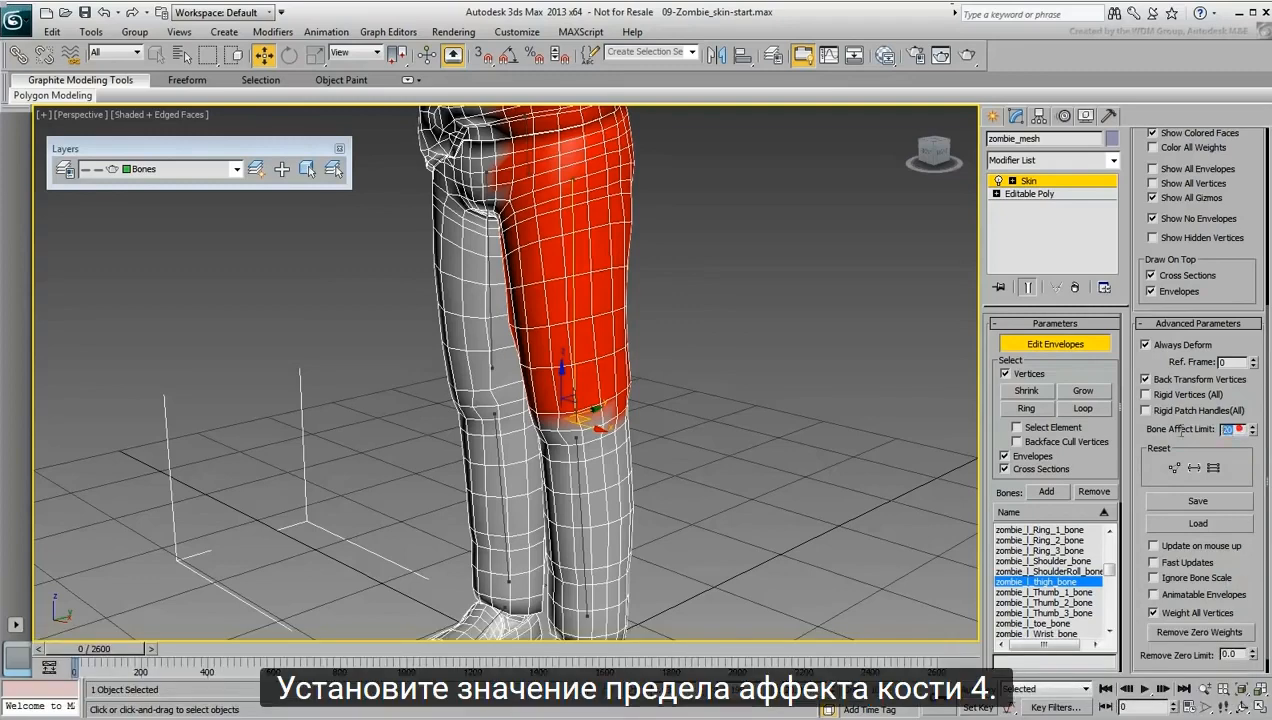
type("4")
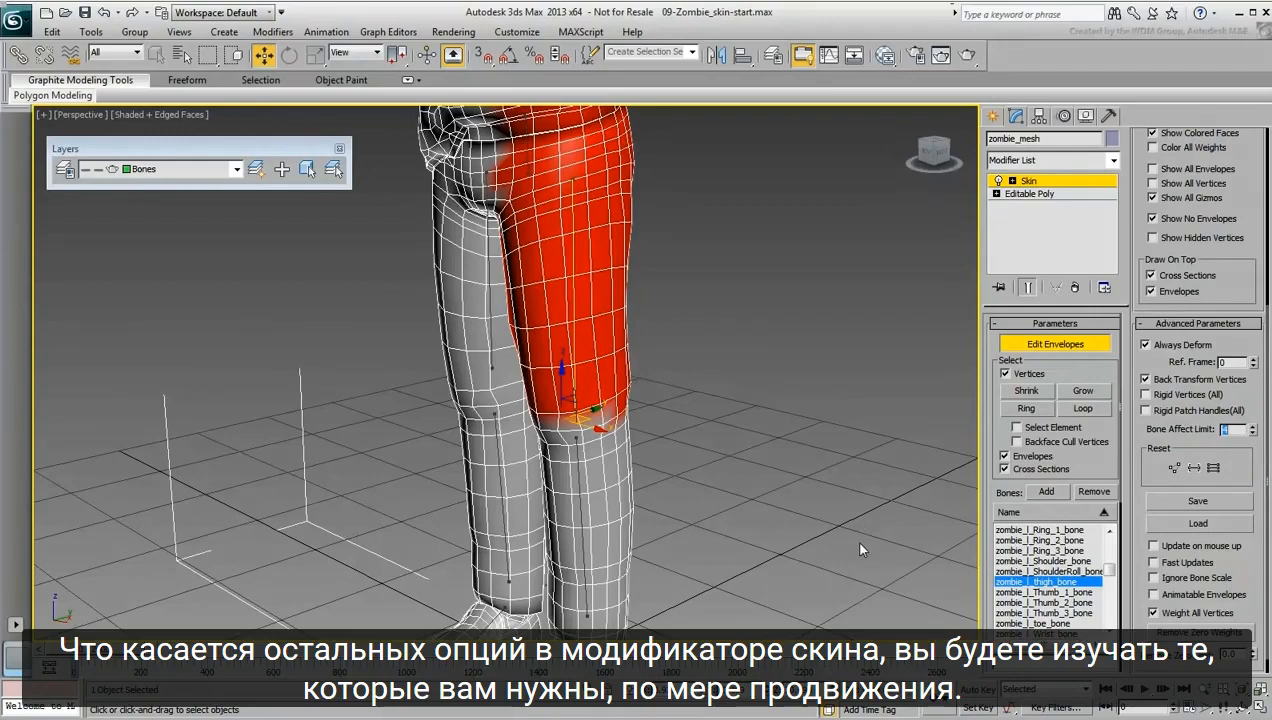
Step: Turn off envelope editing for the Skin modifier with the zombie's feet in close view
middle_click_drag(755, 555, 782, 322)
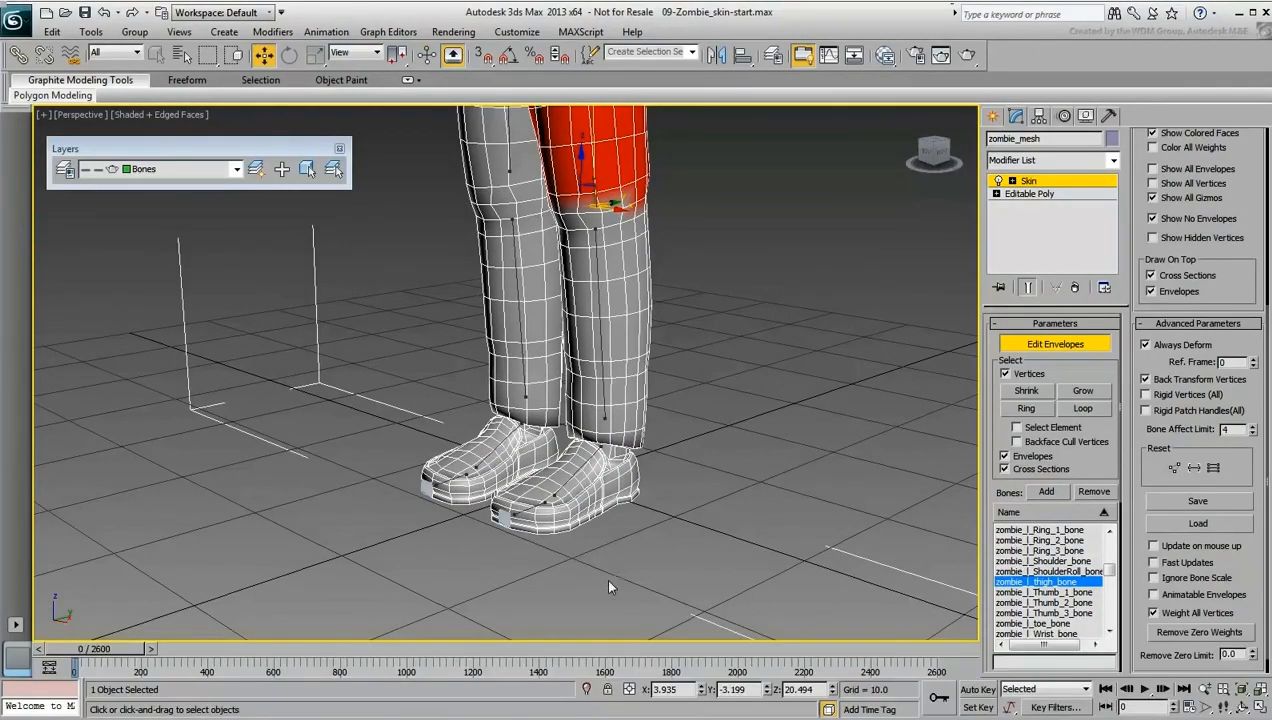
scroll(608, 565, "up", 5)
scroll(629, 512, "up", 4)
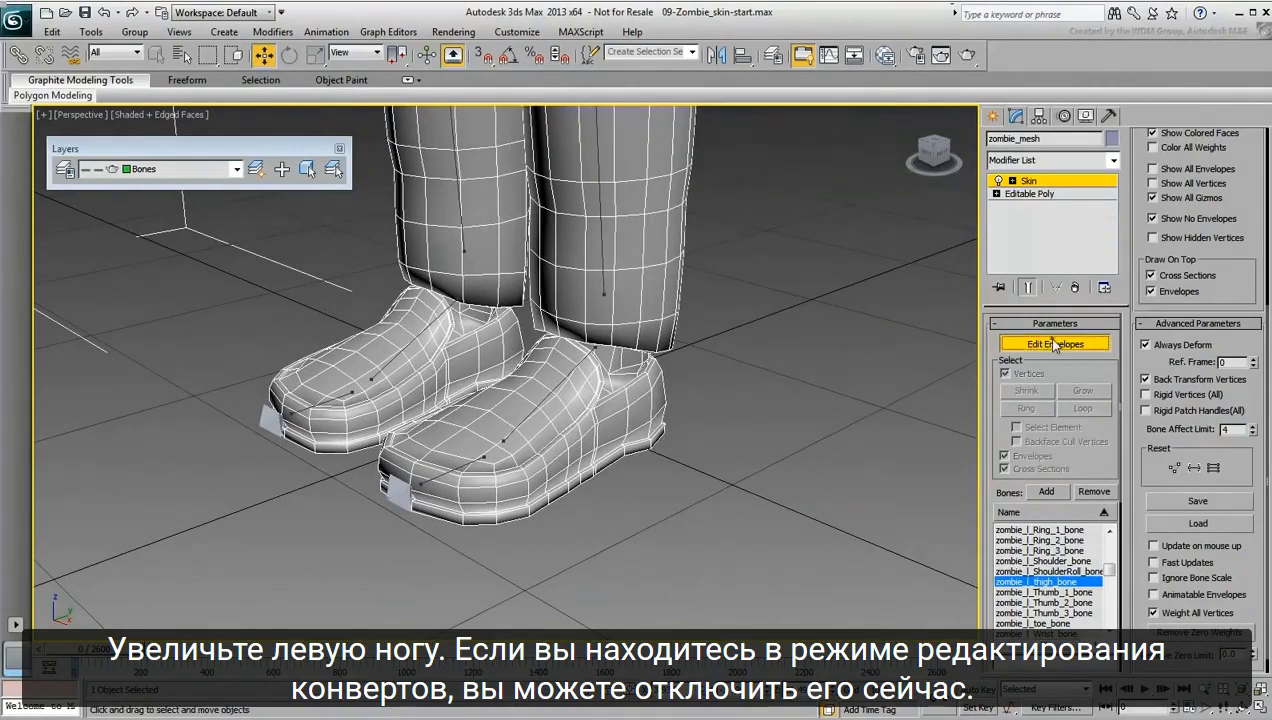
left_click(1040, 343)
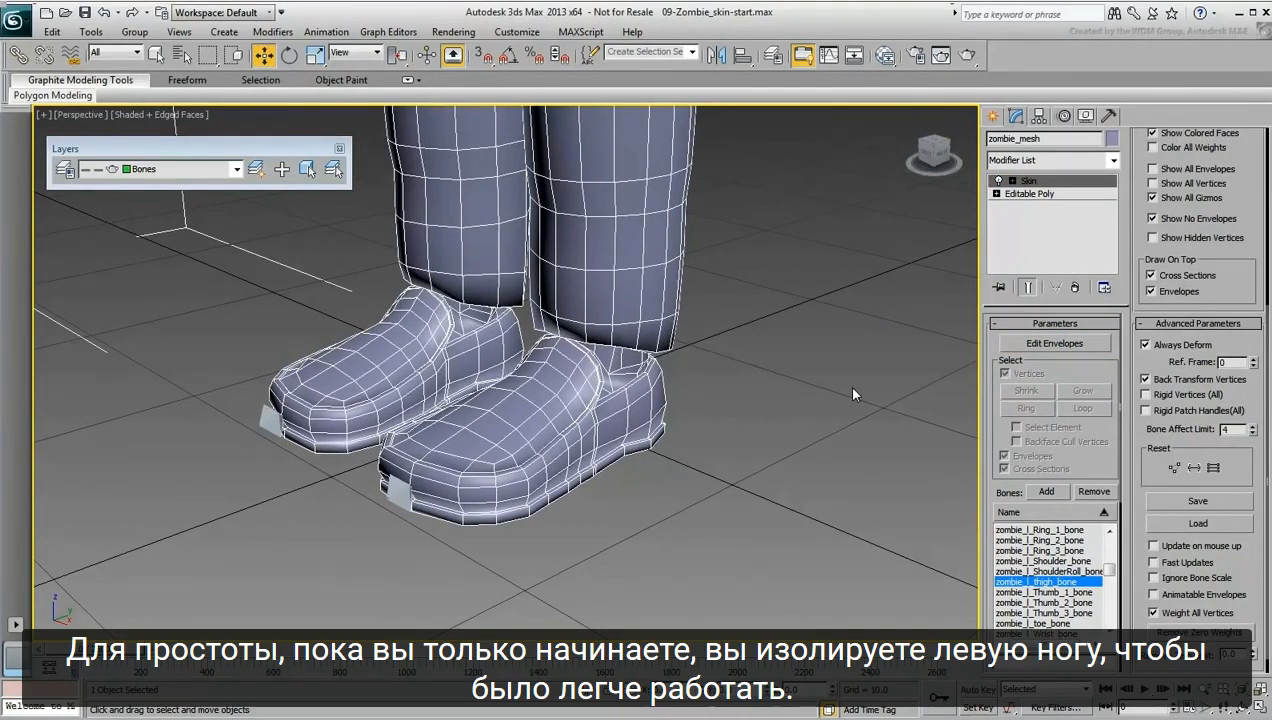
Step: Select the left foot element at the Editable Poly level and turn off soft selection
left_click(996, 193)
left_click(1028, 257)
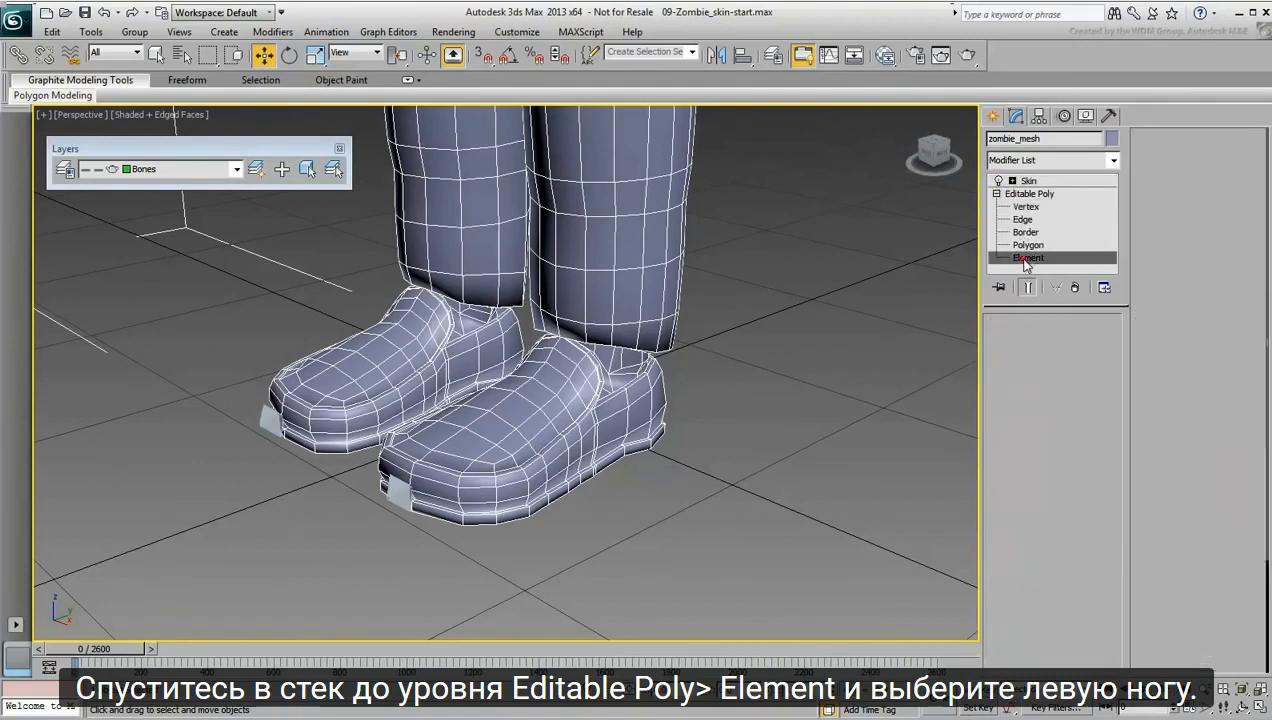
left_click(582, 430)
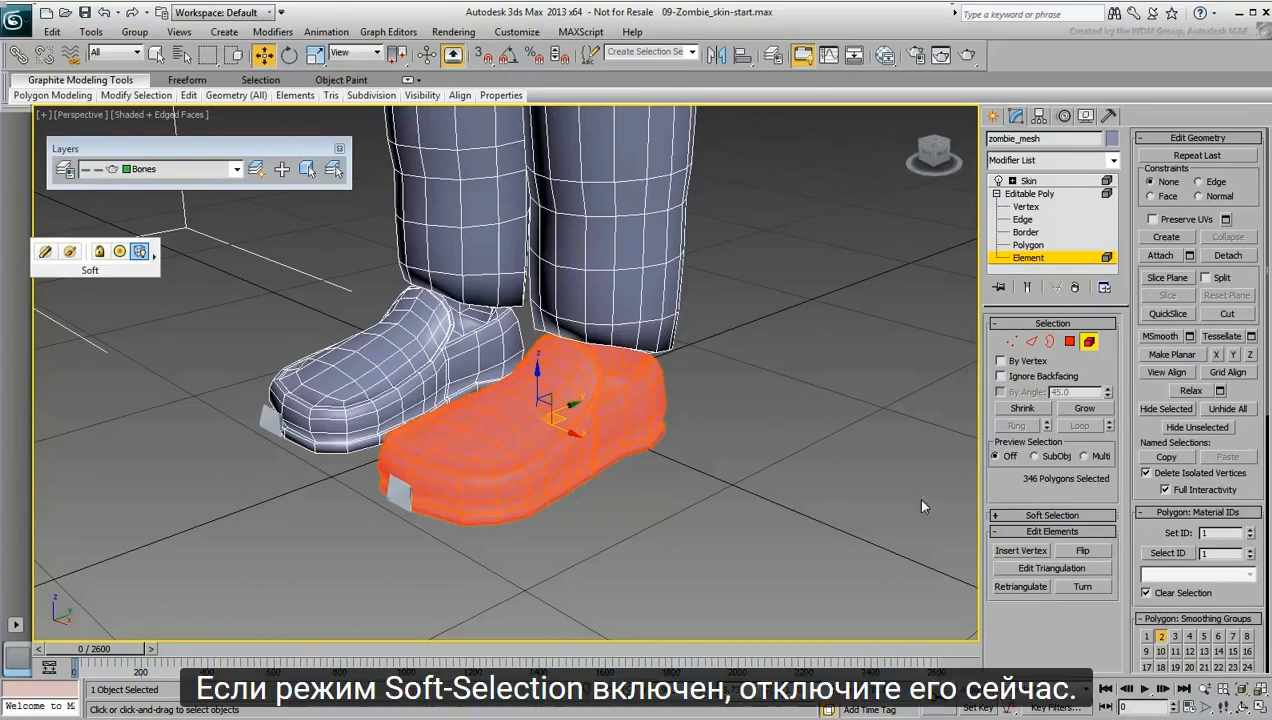
left_click(1031, 516)
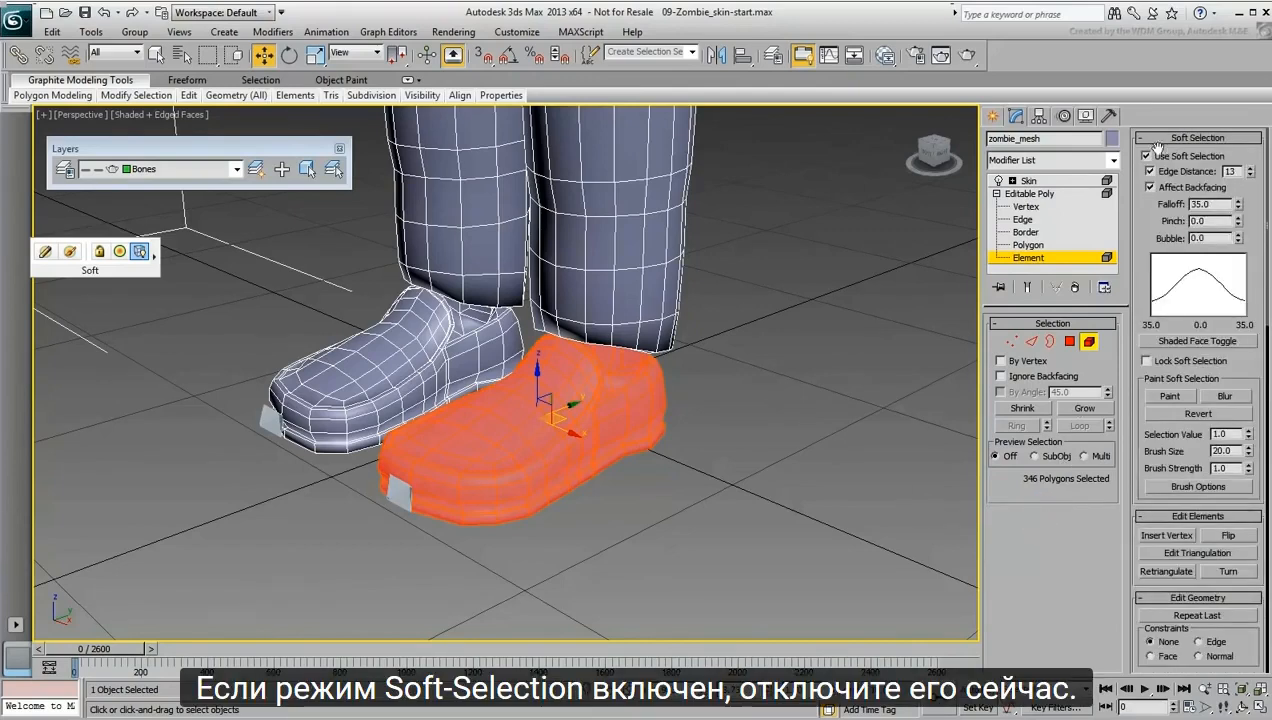
left_click(1146, 157)
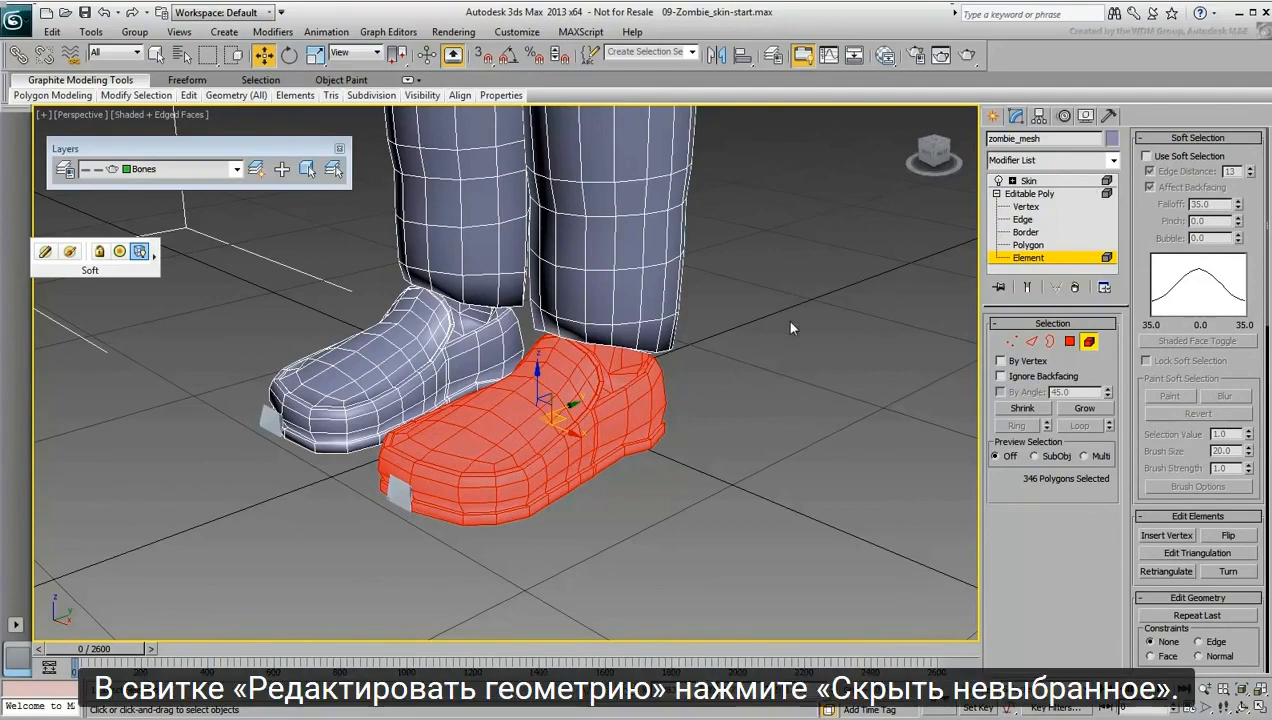
Step: Hide everything except the left foot element and return to the Skin modifier
left_click_drag(1143, 445, 1157, 98)
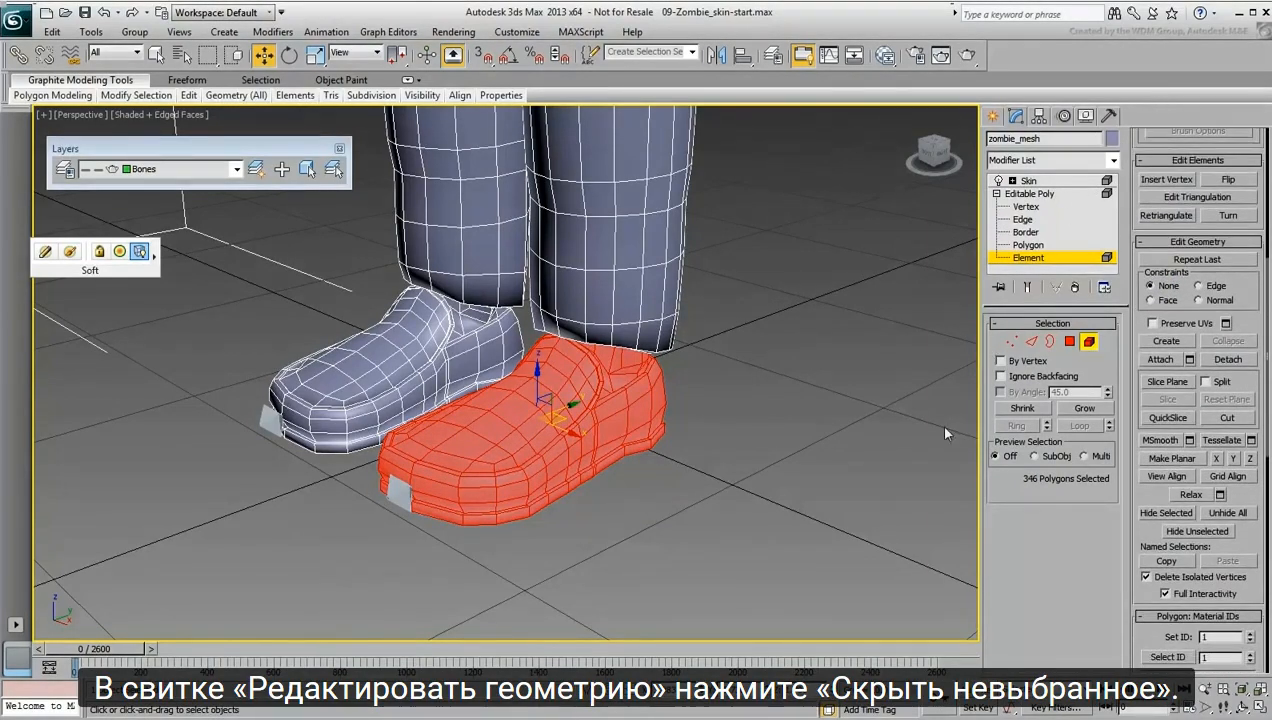
left_click(1192, 535)
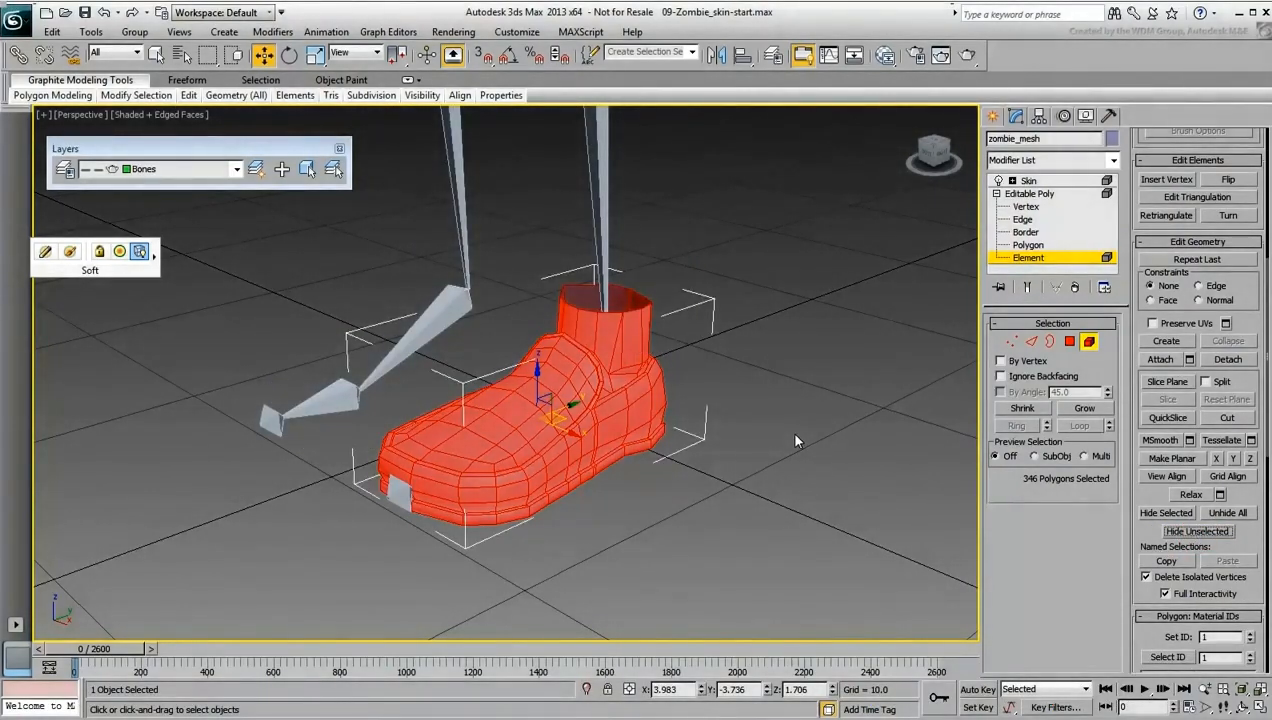
left_click(1089, 341)
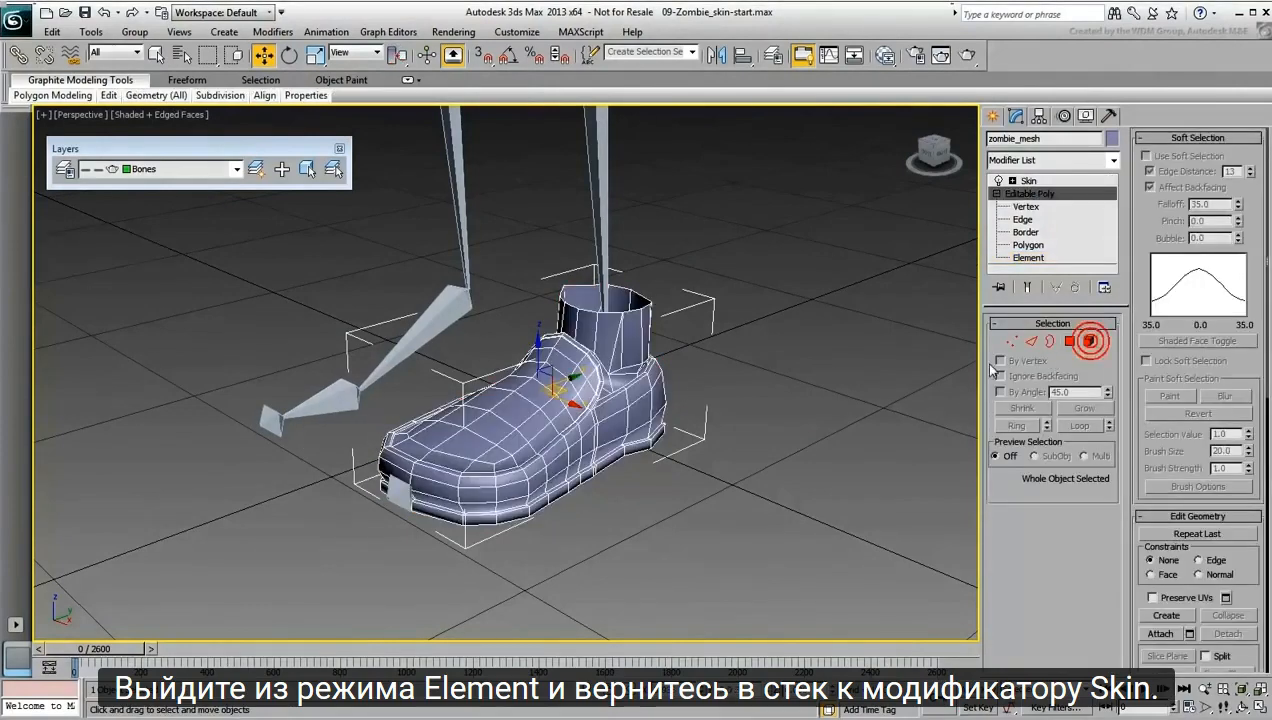
left_click(1030, 181)
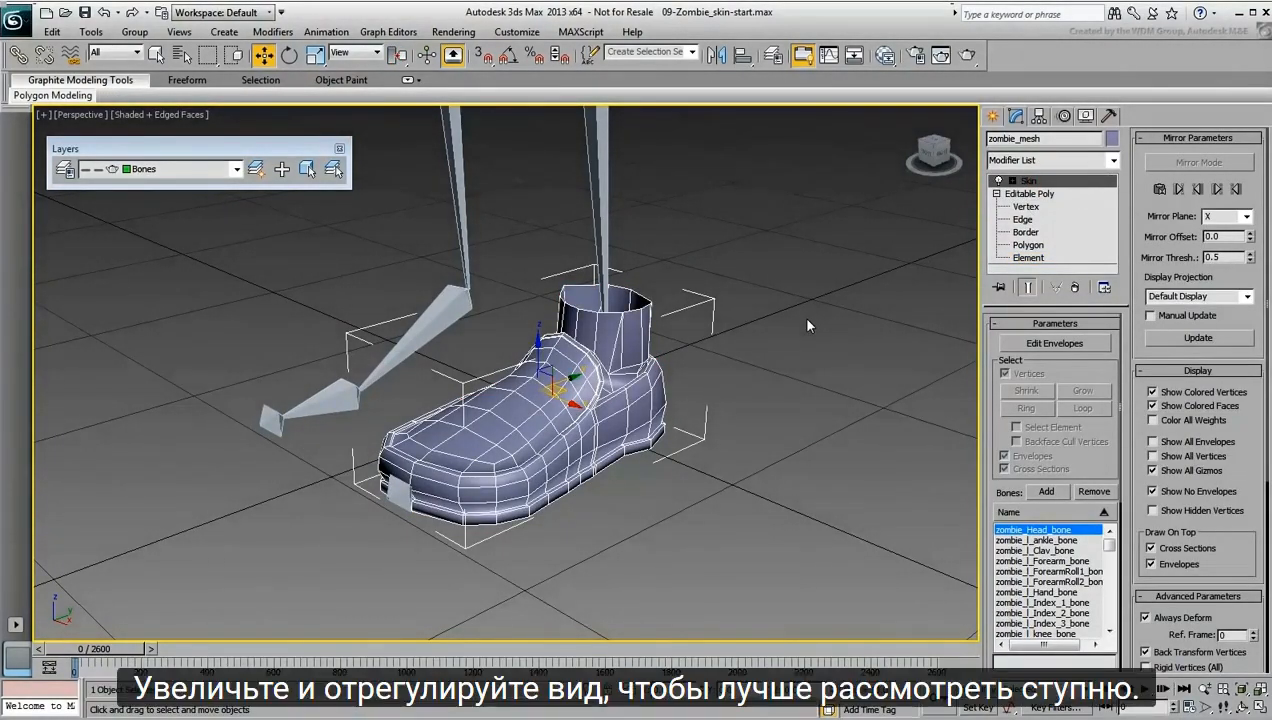
mouse_move(793, 358)
middle_mouse_down("alt")
mouse_move(790, 377)
mouse_move(785, 366)
mouse_move(817, 360)
middle_mouse_up("alt")
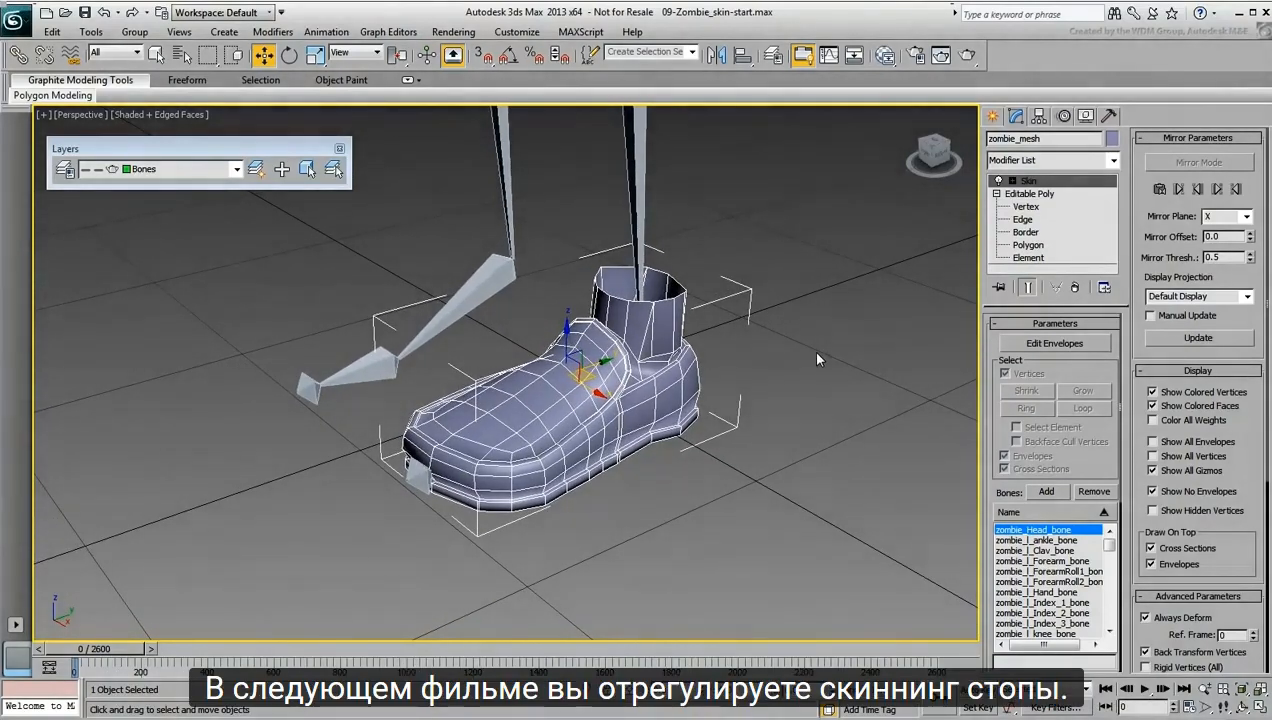